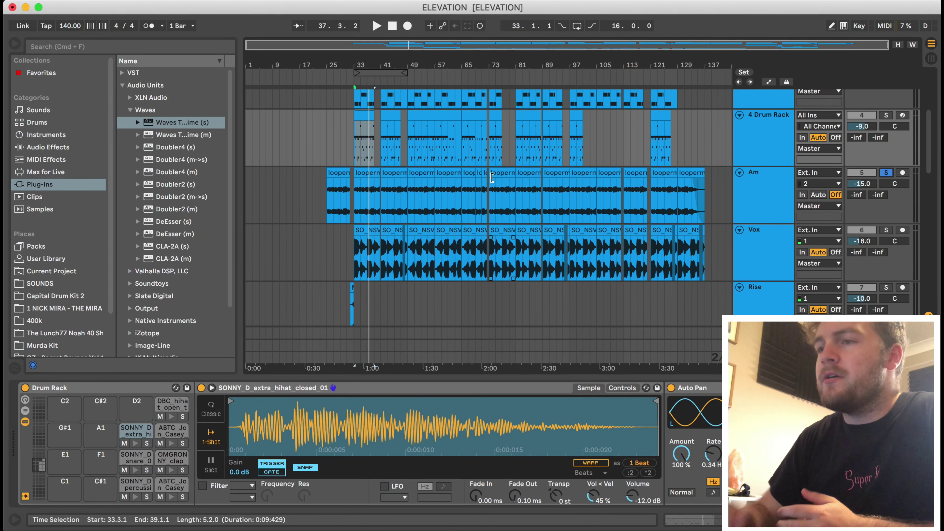
Play the Am loop from bar 33 and open that clip's sample settings in Clip View.
{"action": "left_click", "coordinate": [359, 172]}
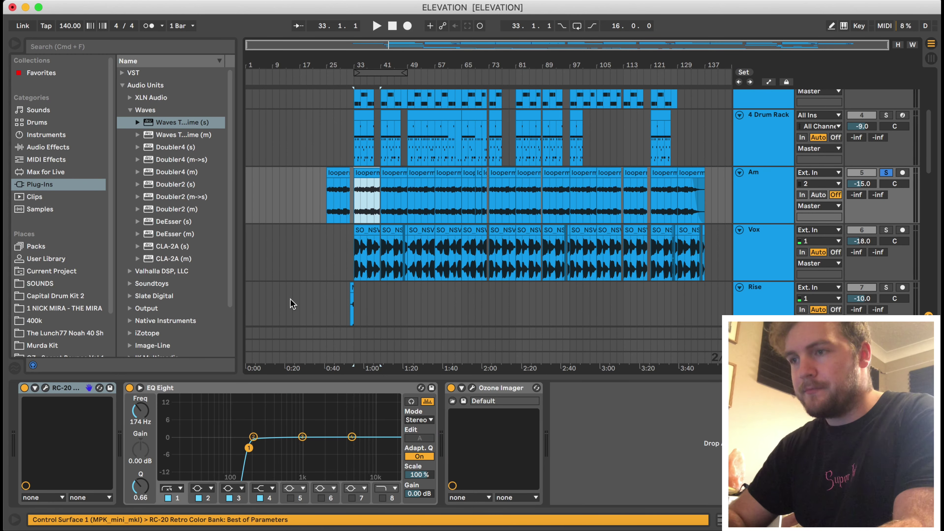
{"action": "key", "text": "space"}
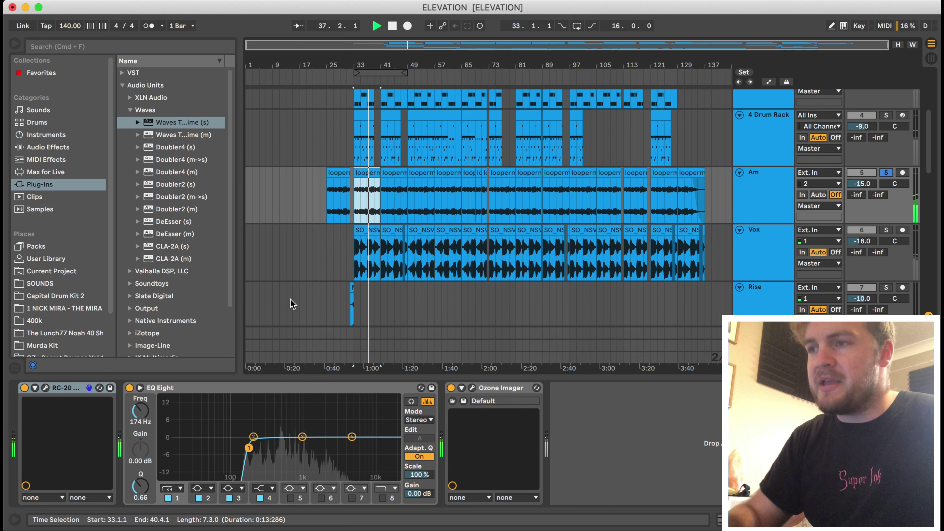
{"action": "double_click", "coordinate": [369, 172]}
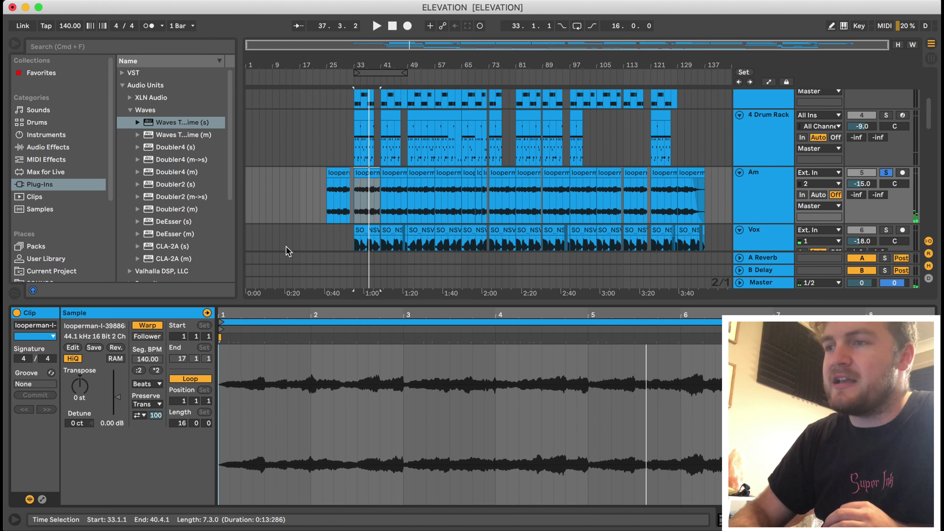
Reverse the sample of the bar-33 Am loop clip.
{"action": "left_click", "coordinate": [114, 347]}
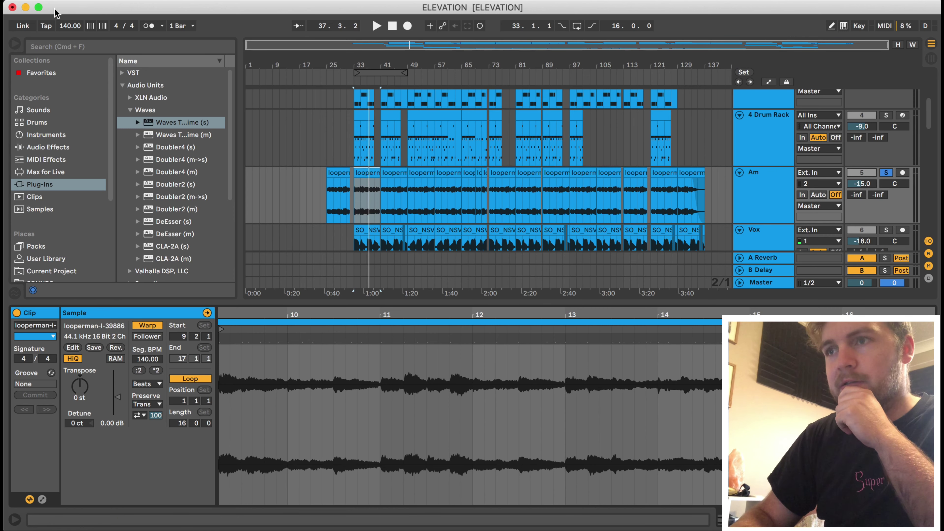
{"action": "key", "text": "super+alt+l"}
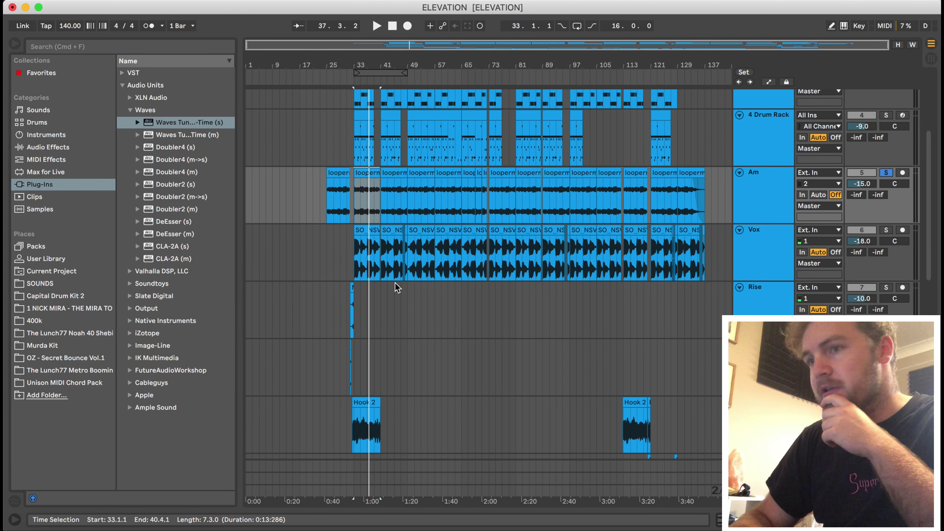
{"action": "left_click", "coordinate": [361, 175]}
{"action": "key", "text": "super+alt+l"}
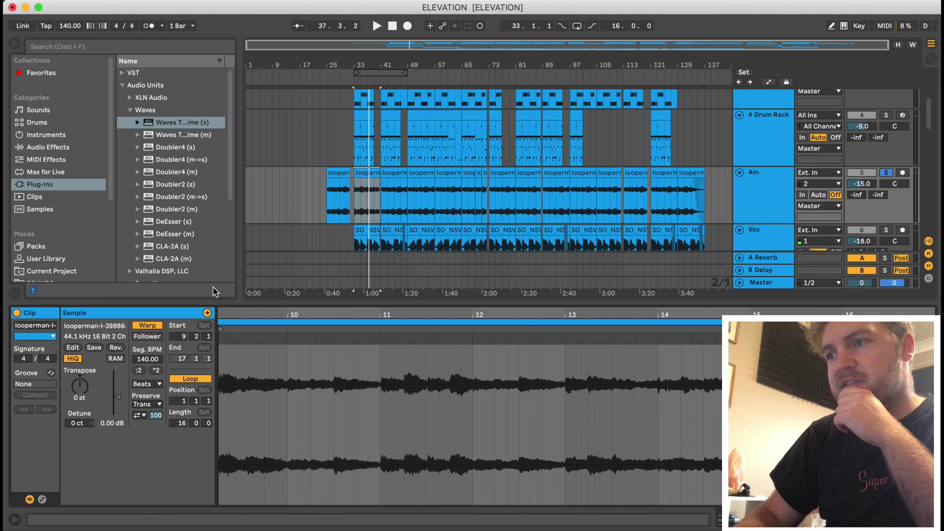
Switch off RC-20, EQ Eight and Ozone Imager on the Am track and play the dry loop.
{"action": "left_click", "coordinate": [777, 174]}
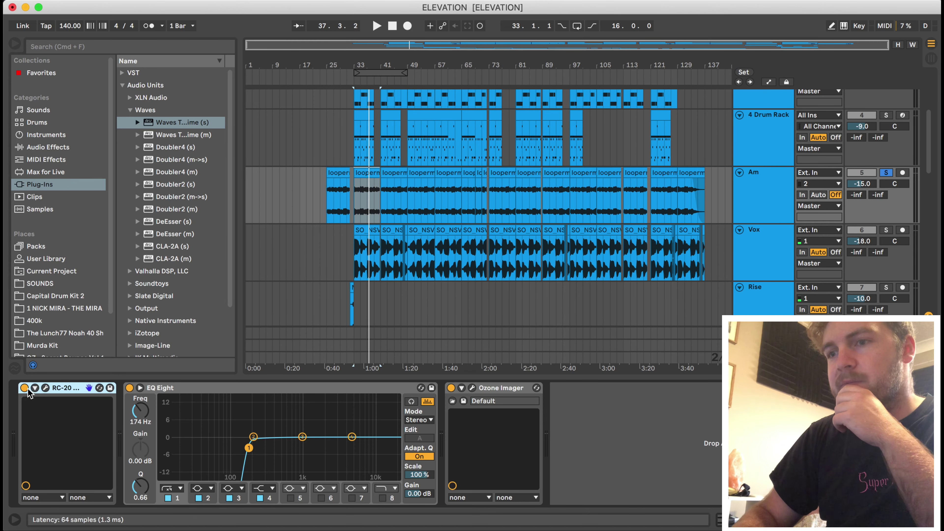
{"action": "left_click", "coordinate": [25, 388]}
{"action": "left_click", "coordinate": [129, 388]}
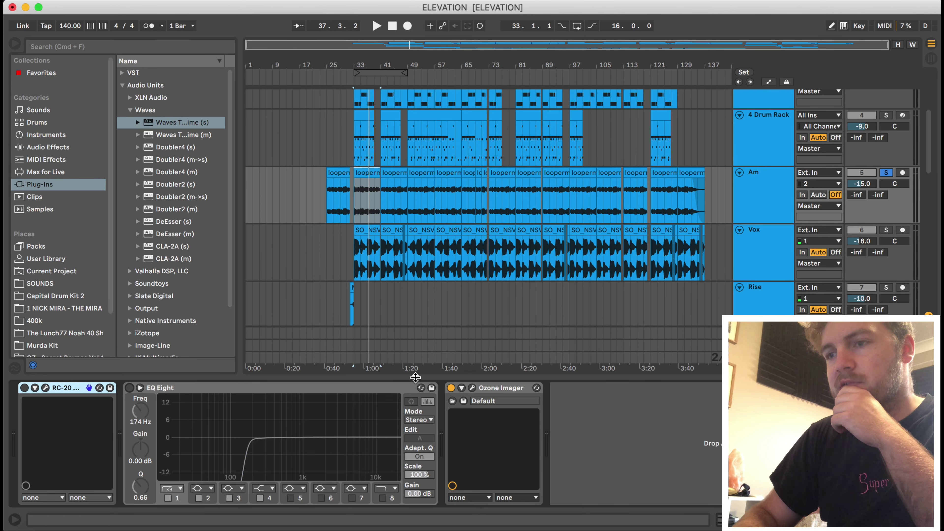
{"action": "left_click", "coordinate": [450, 388]}
{"action": "key", "text": "space"}
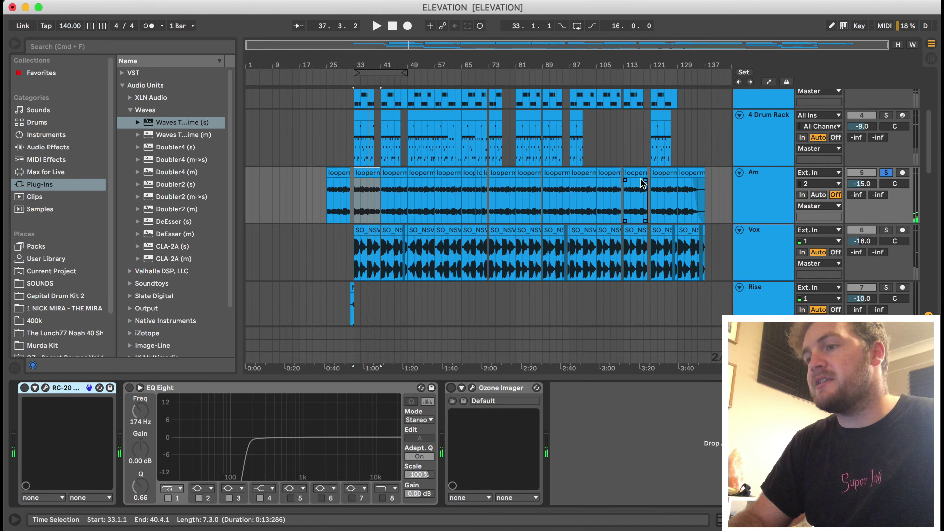
Flip the bar-33 Am clip's sample back to its original direction and play it.
{"action": "left_click", "coordinate": [689, 170]}
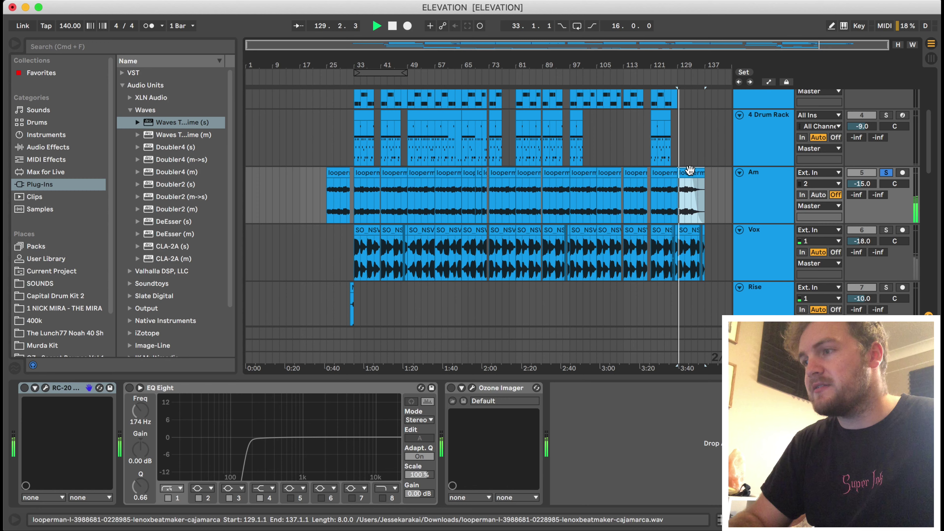
{"action": "left_click", "coordinate": [366, 171]}
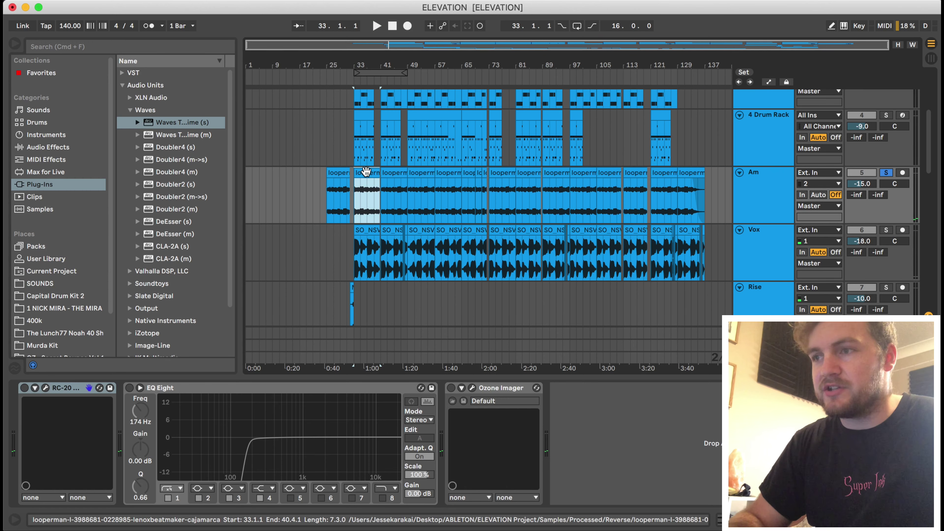
{"action": "key", "text": "space"}
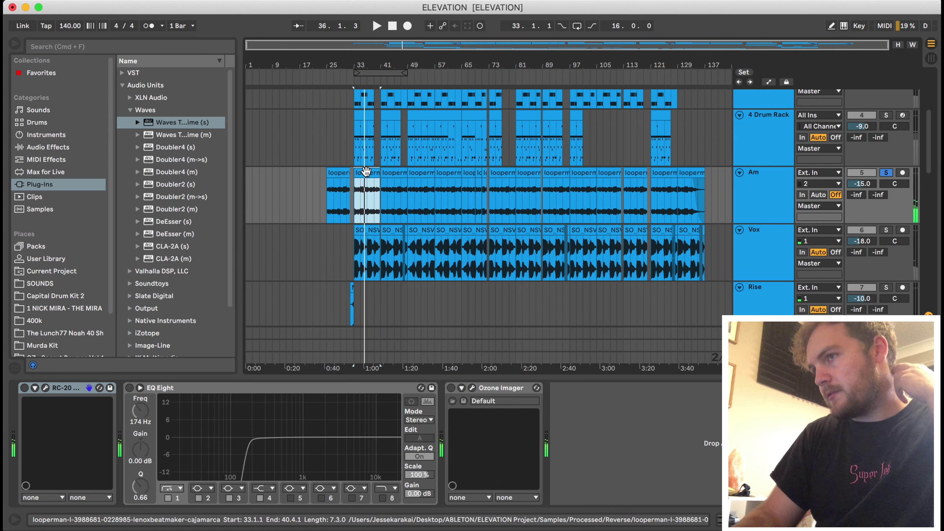
{"action": "double_click", "coordinate": [366, 171]}
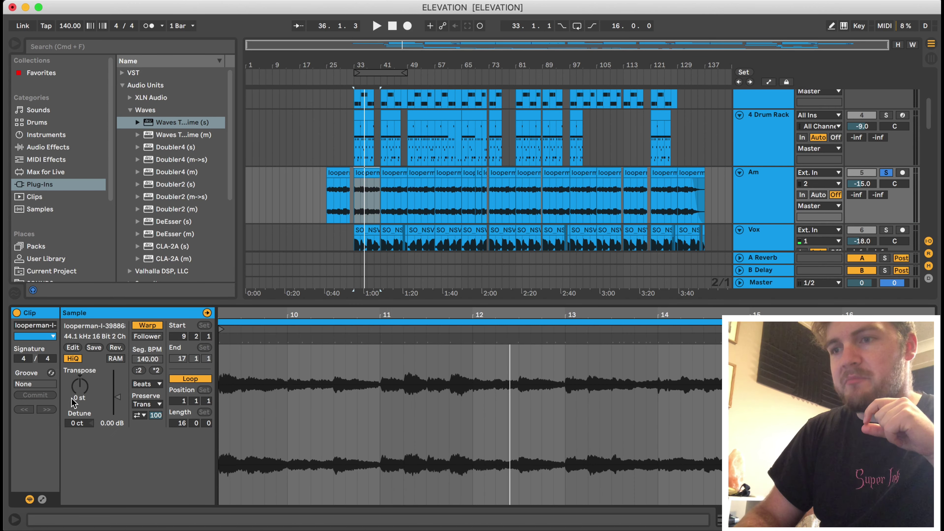
{"action": "left_click", "coordinate": [115, 348]}
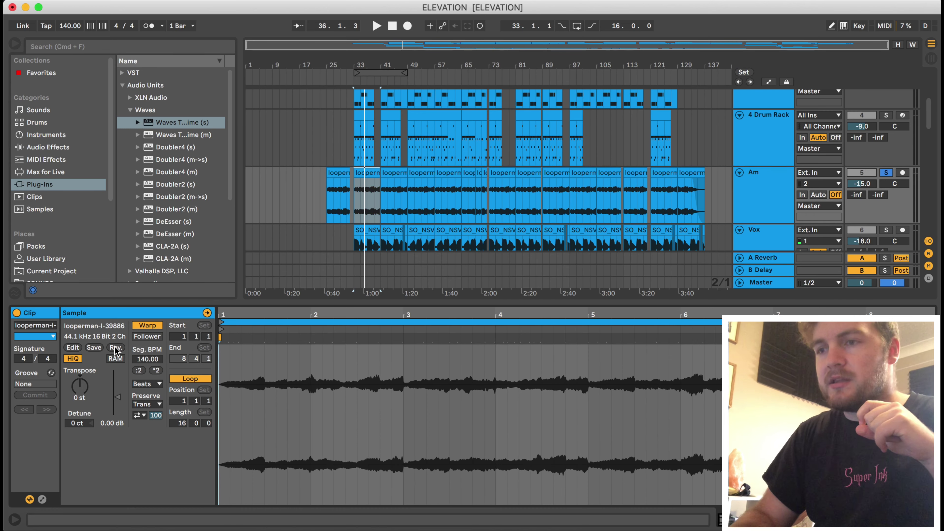
{"action": "key", "text": "space"}
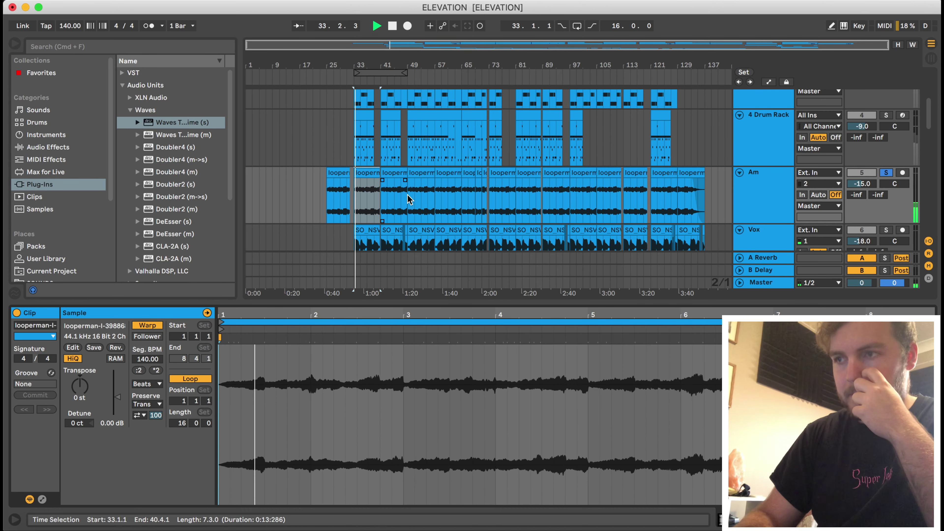
Re-enable RC-20, EQ Eight and Ozone Imager on the Am track.
{"action": "left_click", "coordinate": [740, 176]}
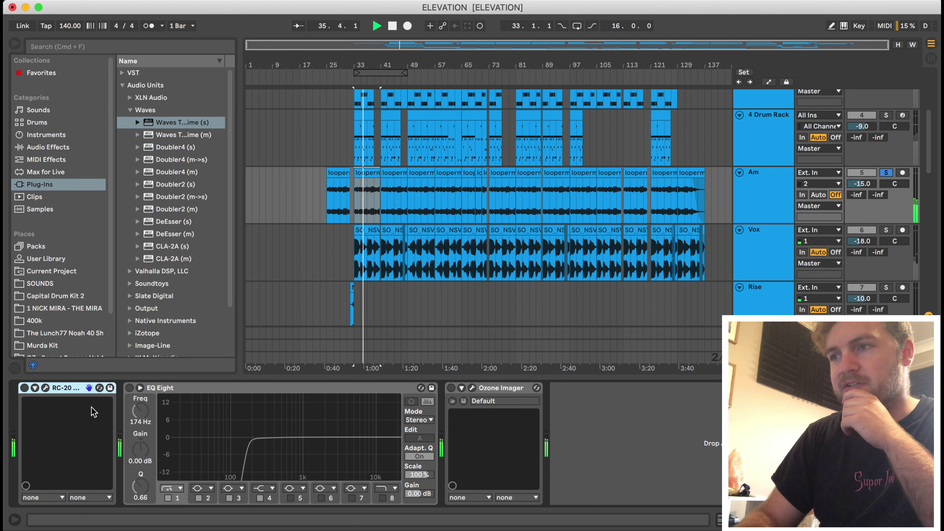
{"action": "left_click", "coordinate": [24, 387]}
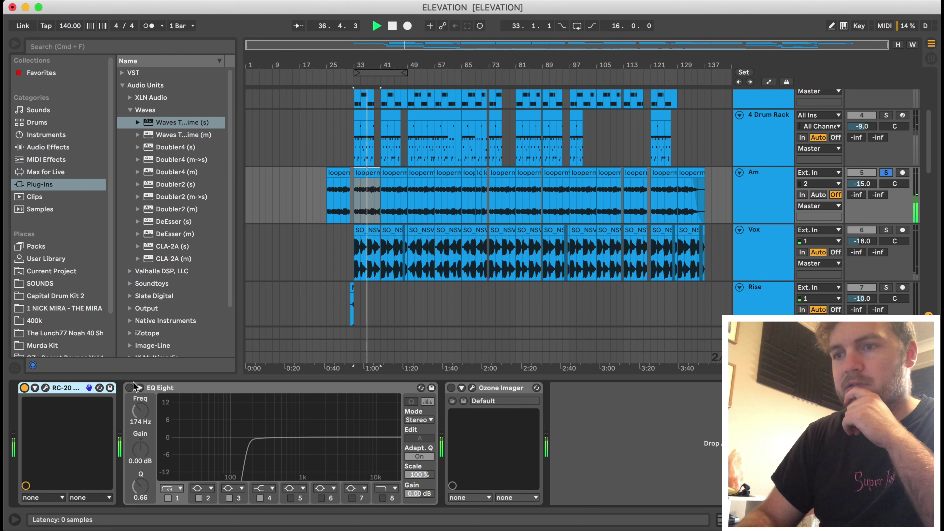
{"action": "left_click", "coordinate": [130, 388]}
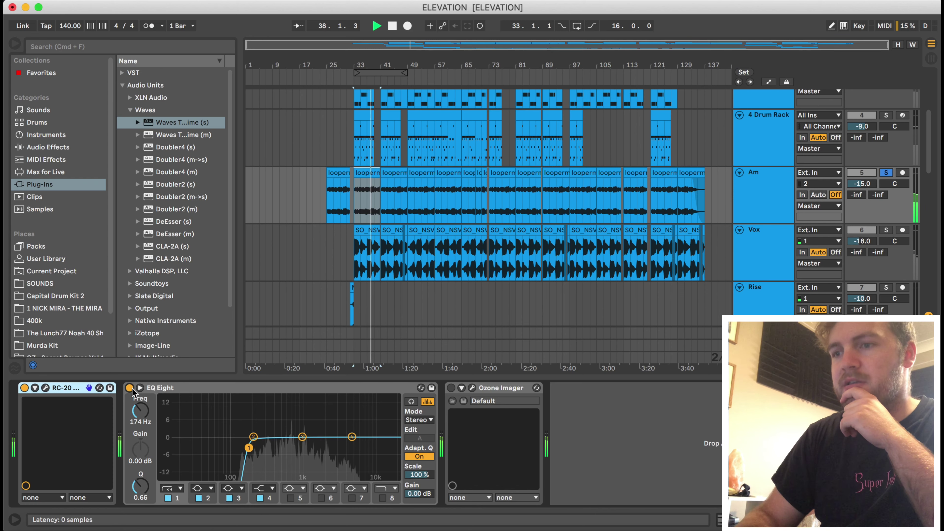
{"action": "left_click", "coordinate": [451, 388]}
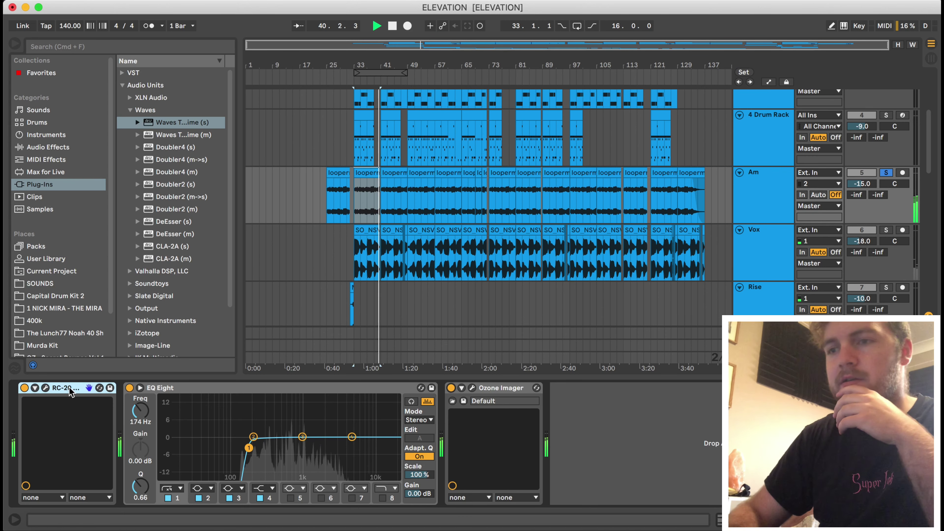
Review the RC-20 Retro Color plugin settings, stop playback, and select the Vox clip at bar 33.
{"action": "left_click", "coordinate": [45, 388]}
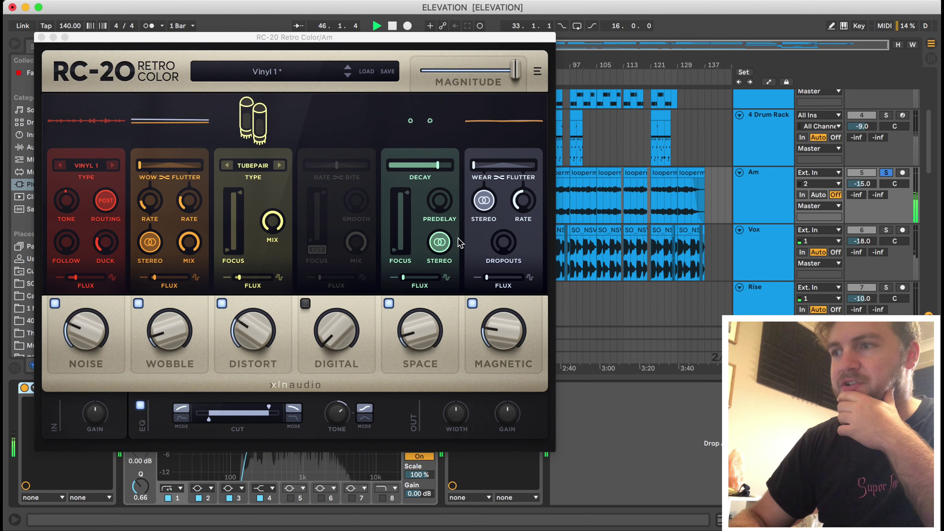
{"action": "key", "text": "super+alt+p"}
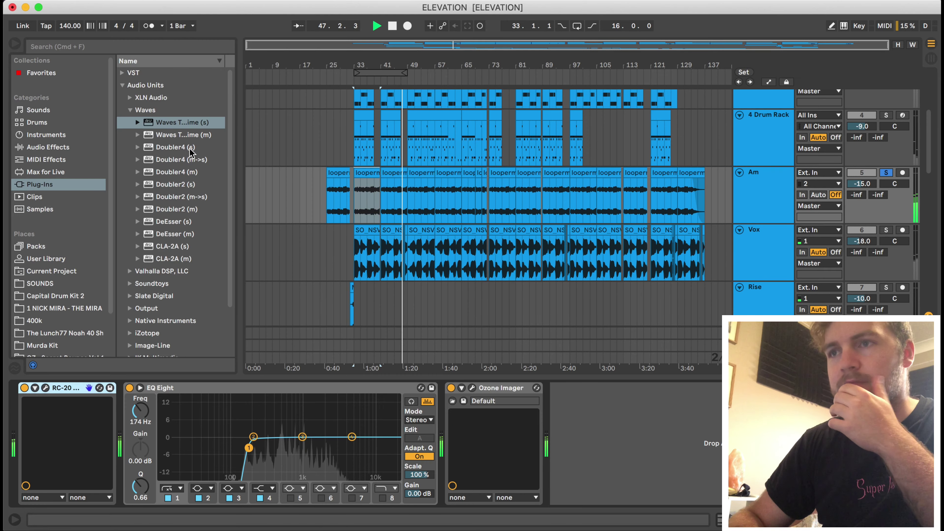
{"action": "key", "text": "space"}
{"action": "left_click", "coordinate": [363, 229]}
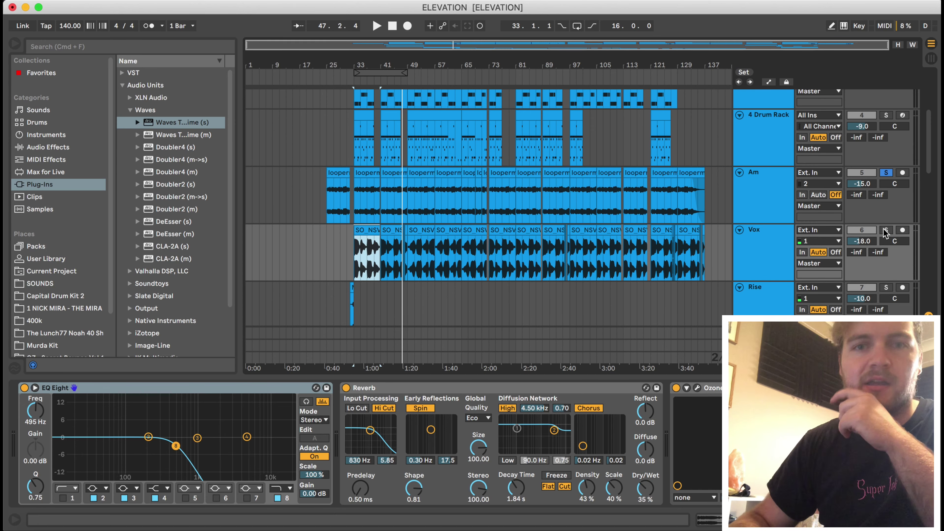
Solo Vox, add a warp marker at bar 3 of its first clip, and play from bar 33.
{"action": "left_click", "coordinate": [884, 232]}
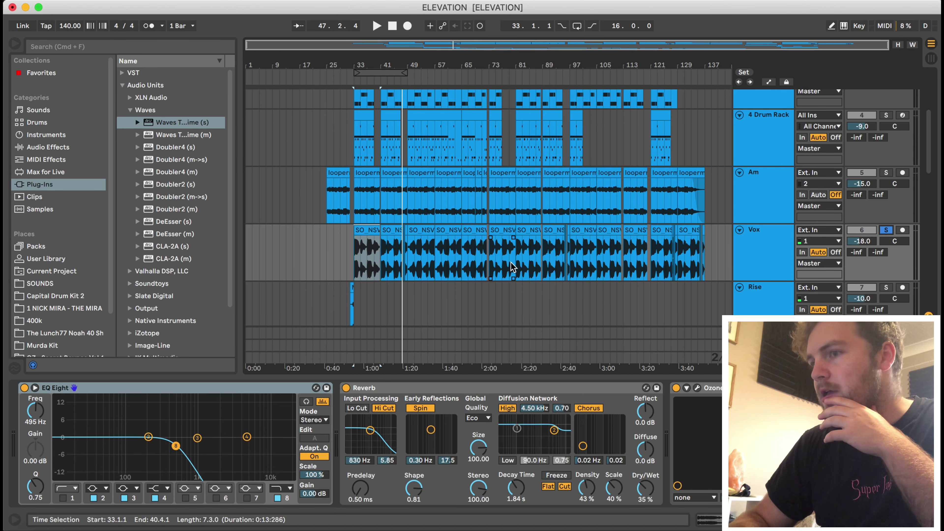
{"action": "scroll", "coordinate": [511, 266], "scroll_direction": "down", "scroll_amount": 3}
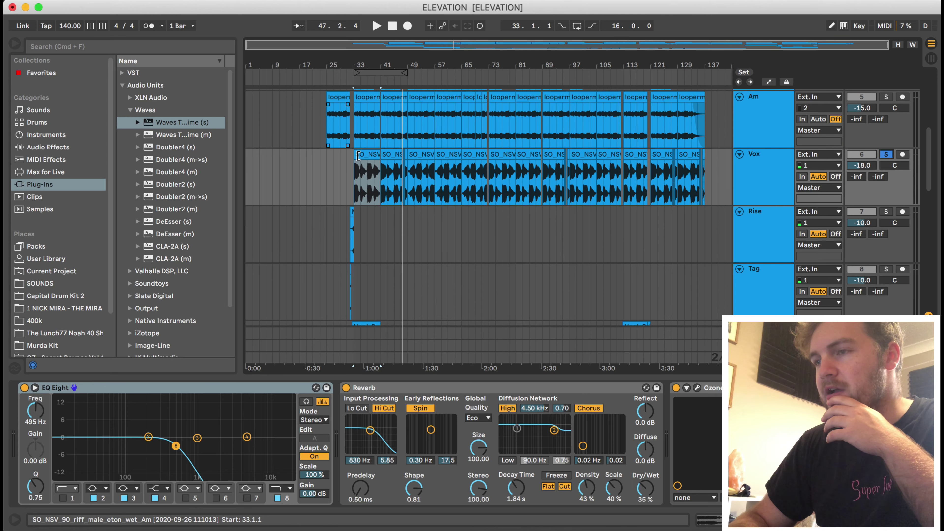
{"action": "double_click", "coordinate": [368, 158]}
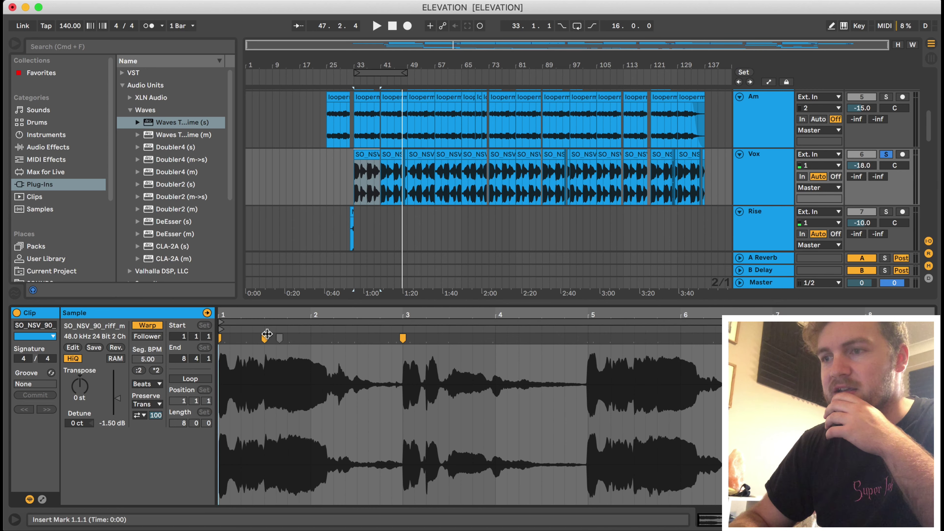
{"action": "double_click", "coordinate": [402, 338]}
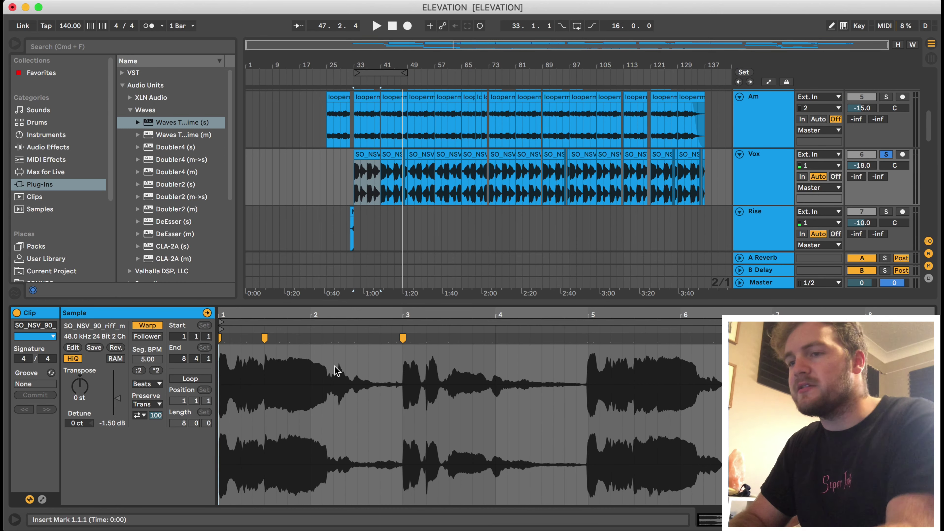
{"action": "key", "text": "space"}
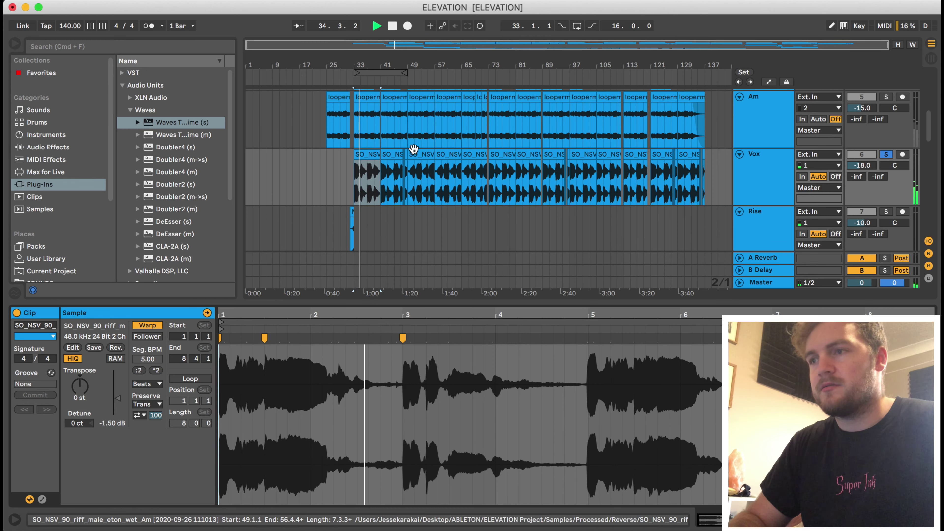
{"action": "left_click", "coordinate": [762, 171]}
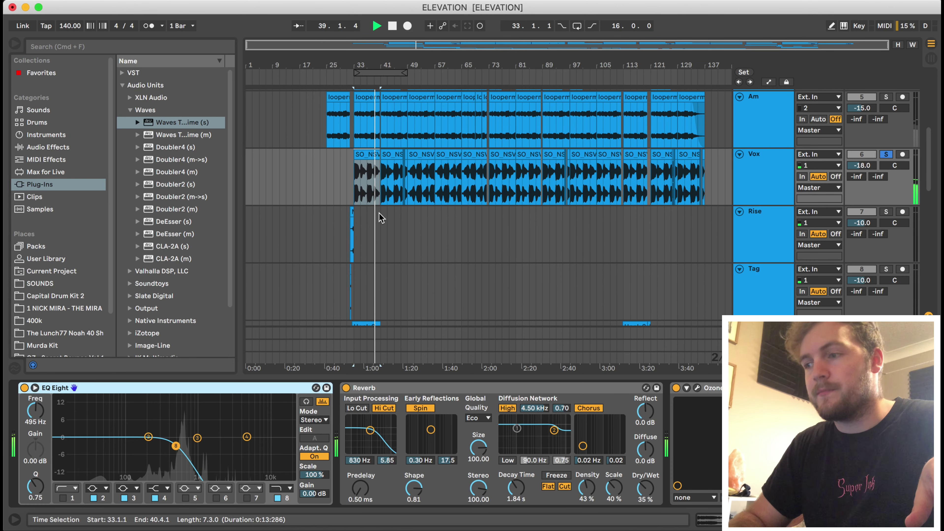
Stop, replay and stop again to hear the Vox chops.
{"action": "key", "text": "space"}
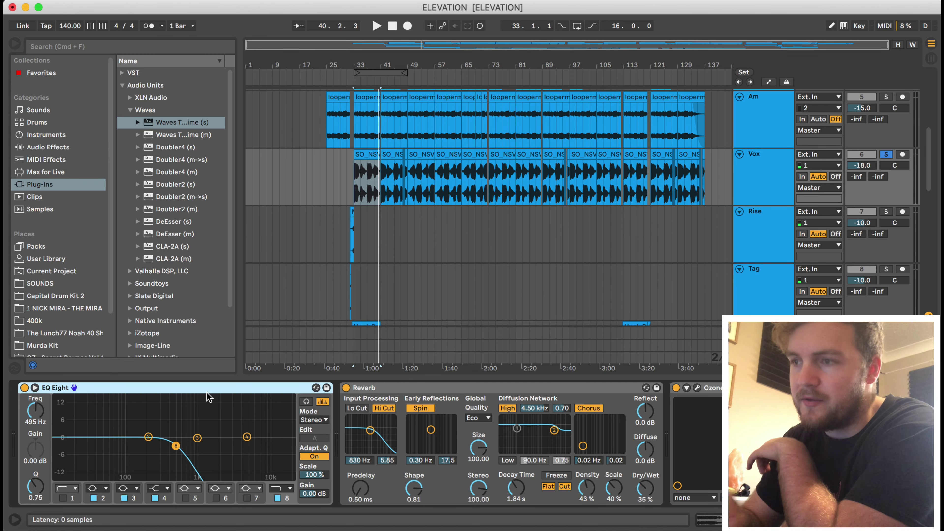
{"action": "key", "text": "space"}
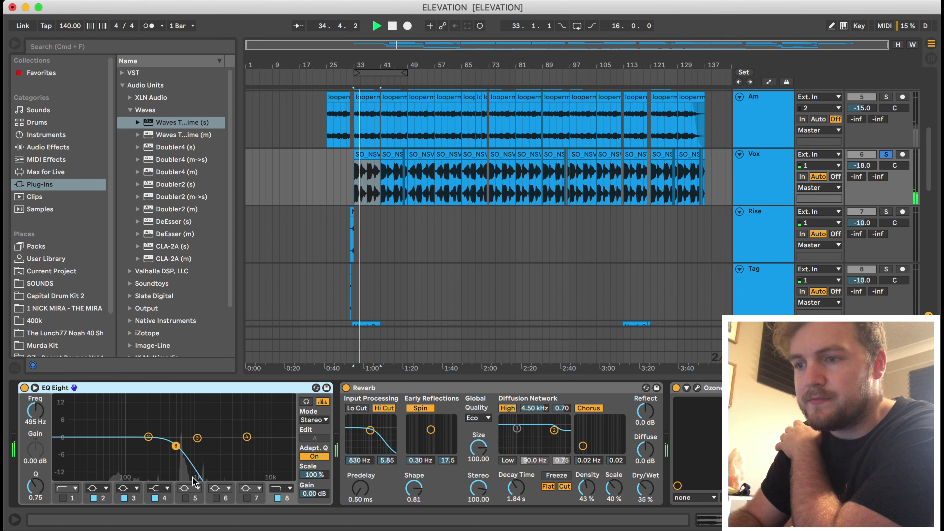
{"action": "key", "text": "space"}
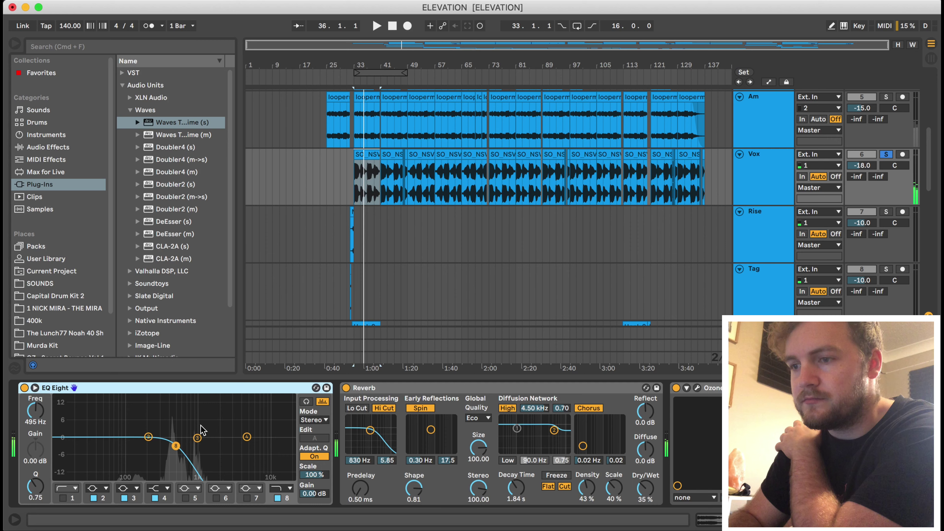
Solo the Am sample with Vox, play from bar 49, then jump to the Vox chop at bar 41.
{"action": "left_click", "coordinate": [886, 99]}
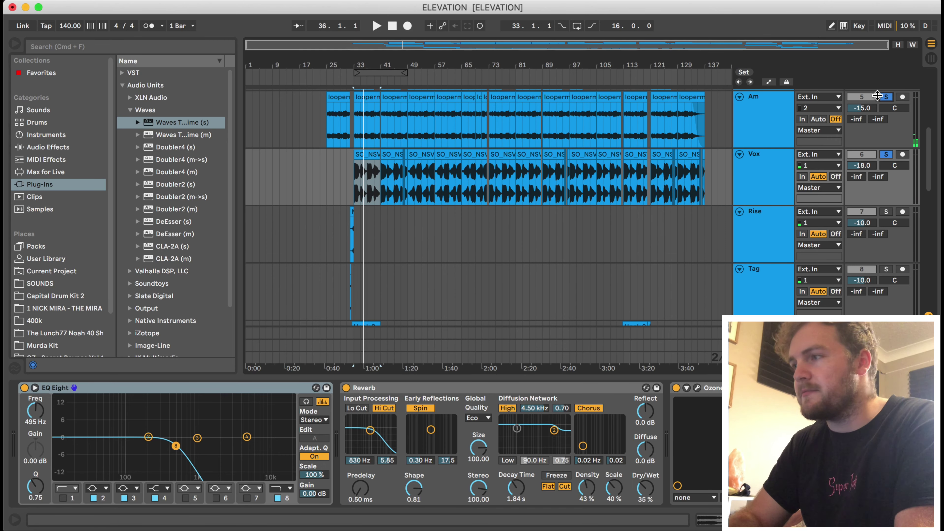
{"action": "left_click", "coordinate": [415, 102]}
{"action": "key", "text": "space"}
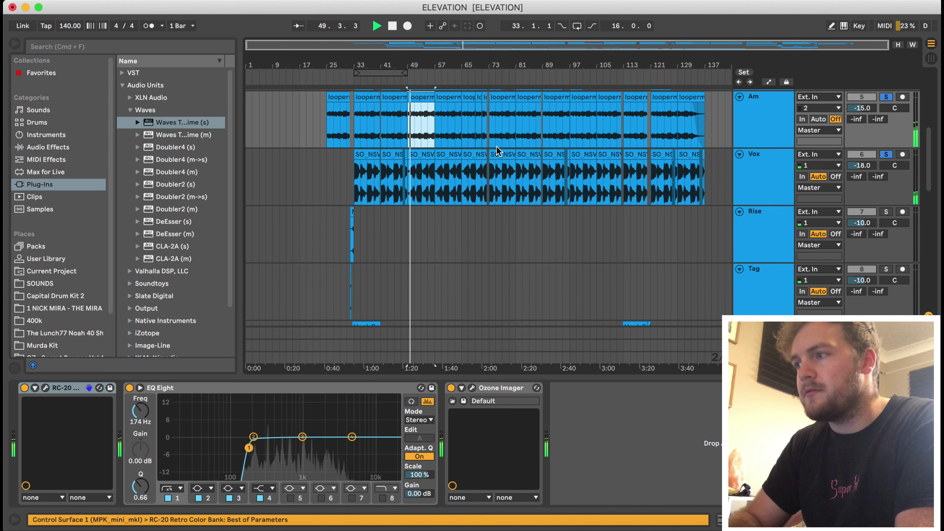
{"action": "left_click", "coordinate": [389, 155]}
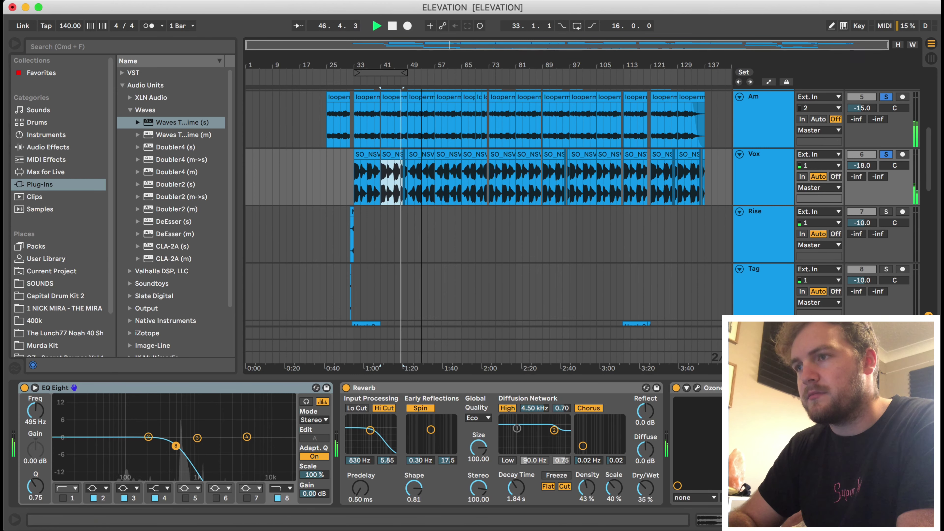
{"action": "key", "text": "plus"}
{"action": "key", "text": "plus"}
{"action": "key", "text": "plus"}
{"action": "scroll", "coordinate": [413, 193], "scroll_direction": "left", "scroll_amount": 5}
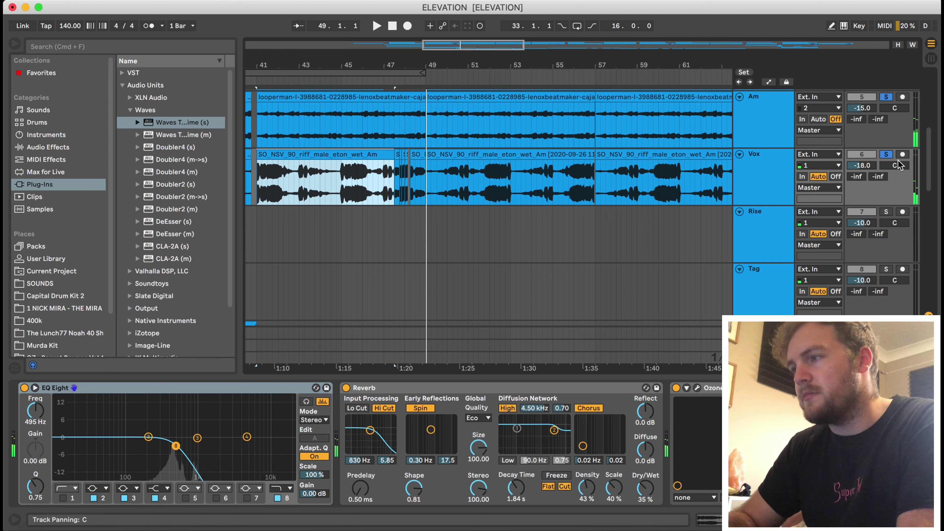
Unsolo the Am sample so only the Vox track stays soloed.
{"action": "left_click", "coordinate": [886, 155]}
{"action": "left_click", "coordinate": [886, 97]}
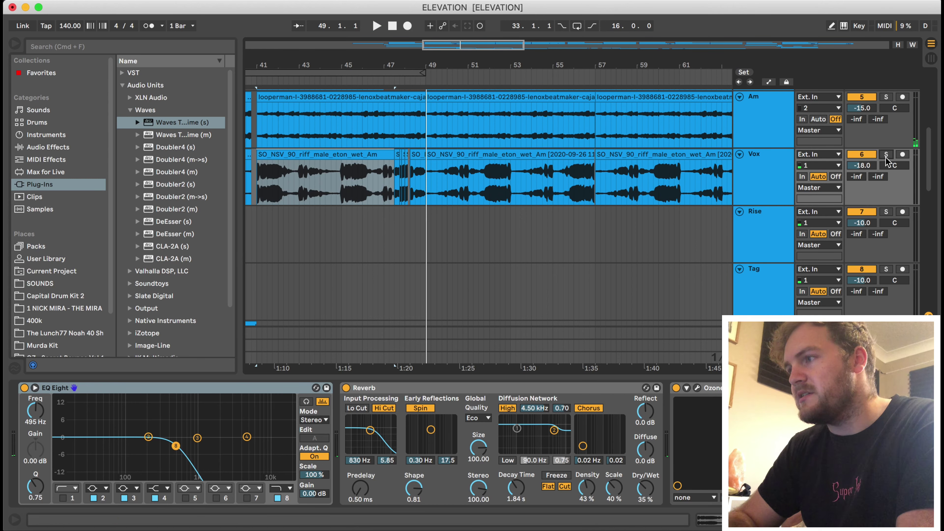
{"action": "left_click", "coordinate": [886, 155]}
Audition the Vox chops from bar 46, then select the Vox clip at bar 49.
{"action": "left_click", "coordinate": [379, 191]}
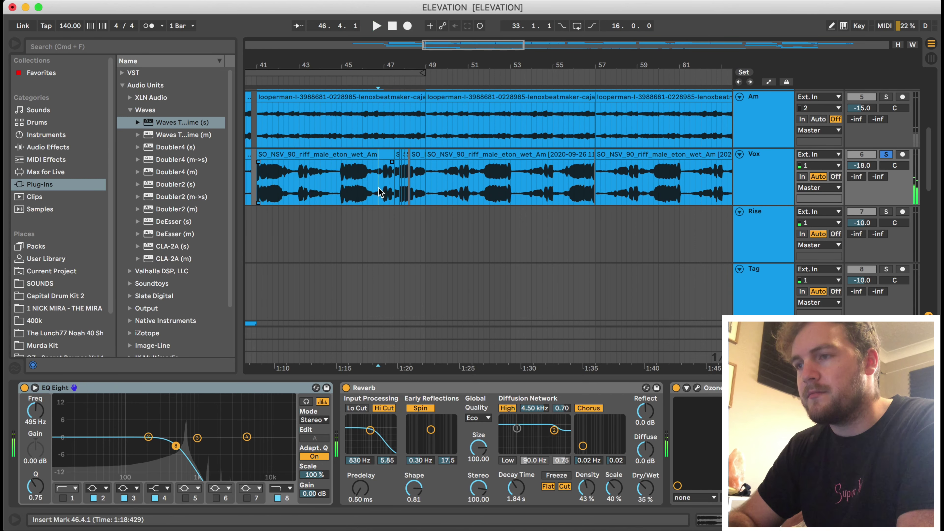
{"action": "key", "text": "space"}
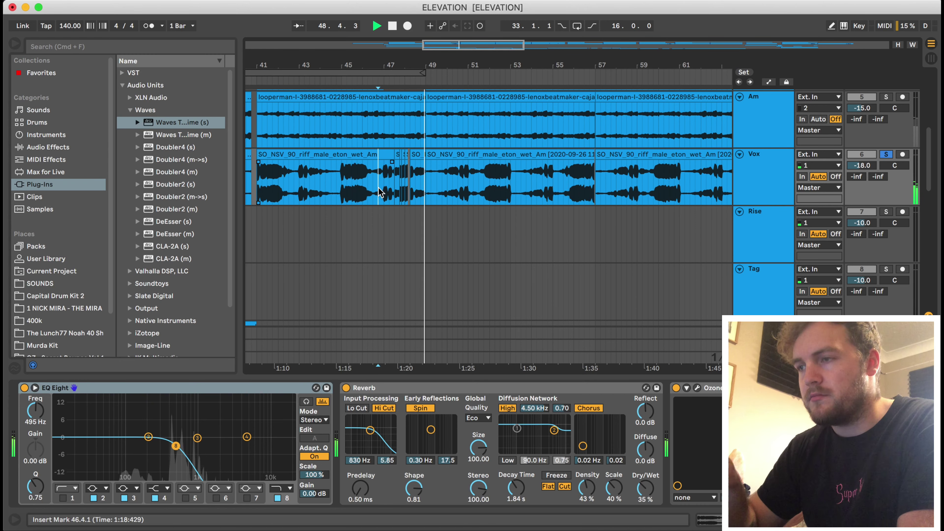
{"action": "key", "text": "space"}
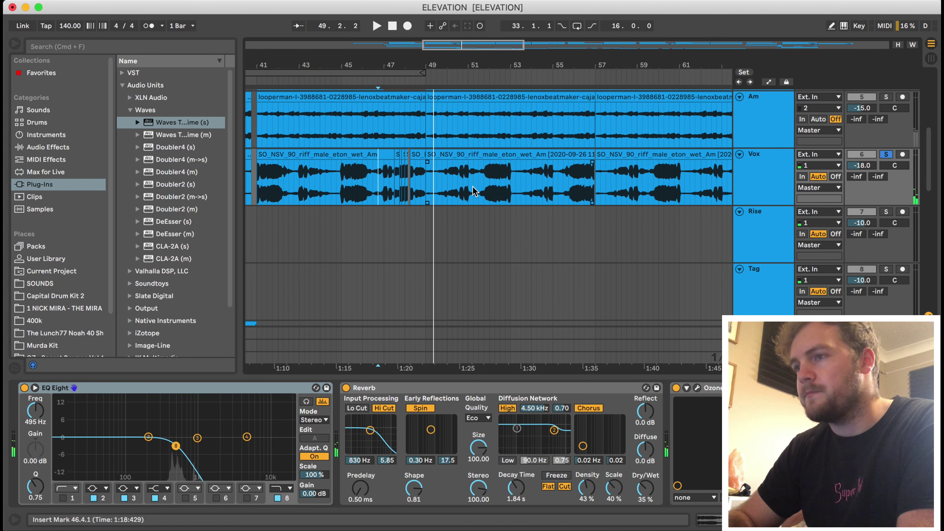
{"action": "left_click", "coordinate": [466, 154]}
{"action": "scroll", "coordinate": [466, 154], "scroll_direction": "up", "scroll_amount": 3}
{"action": "scroll", "coordinate": [466, 155], "scroll_direction": "right", "scroll_amount": 5}
{"action": "scroll", "coordinate": [466, 154], "scroll_direction": "up", "scroll_amount": 2}
{"action": "scroll", "coordinate": [467, 156], "scroll_direction": "right", "scroll_amount": 2}
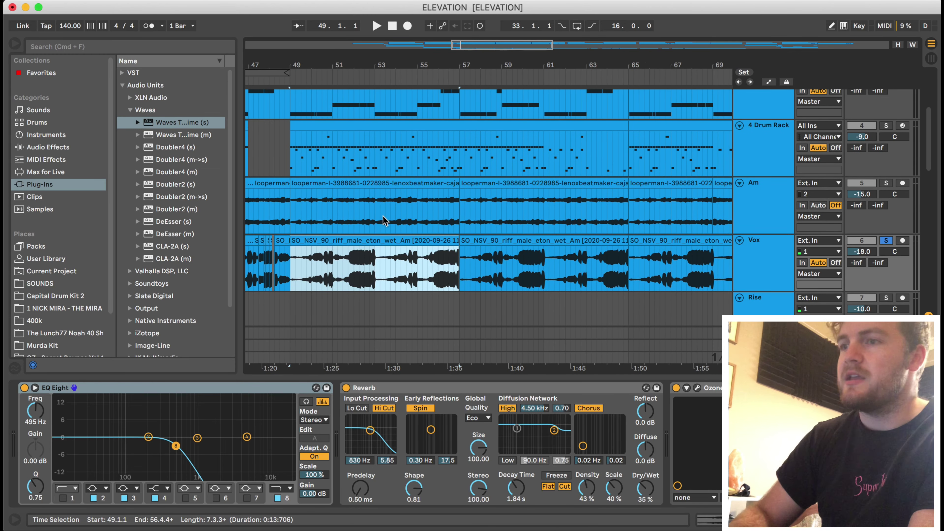
Open the bar-49 Vox clip's details, play it through bar 57, and hide the clip detail view.
{"action": "double_click", "coordinate": [377, 239]}
{"action": "key", "text": "space"}
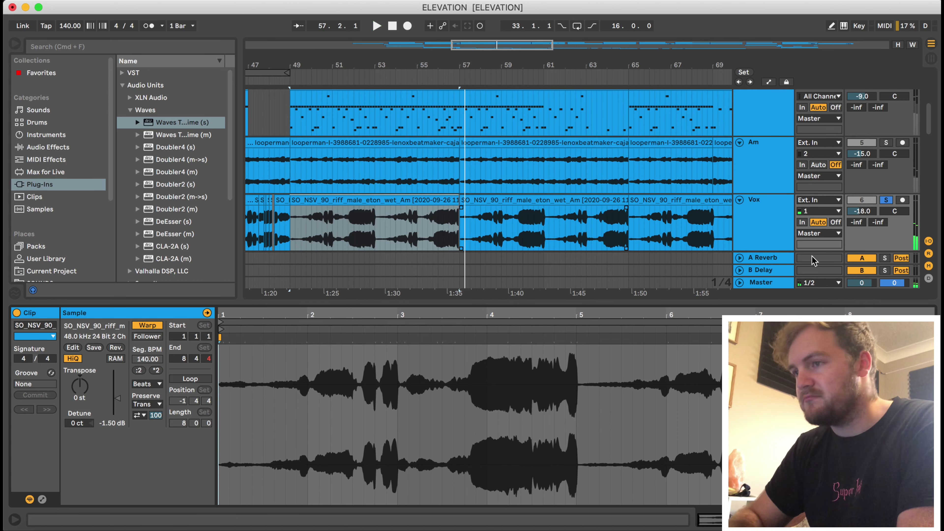
{"action": "scroll", "coordinate": [780, 211], "scroll_direction": "up", "scroll_amount": 4}
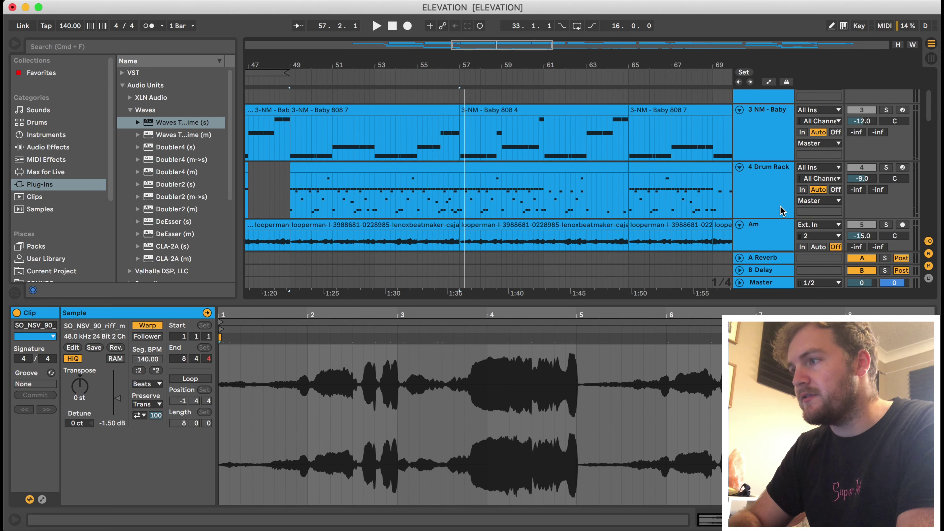
{"action": "key", "text": "super+alt+l"}
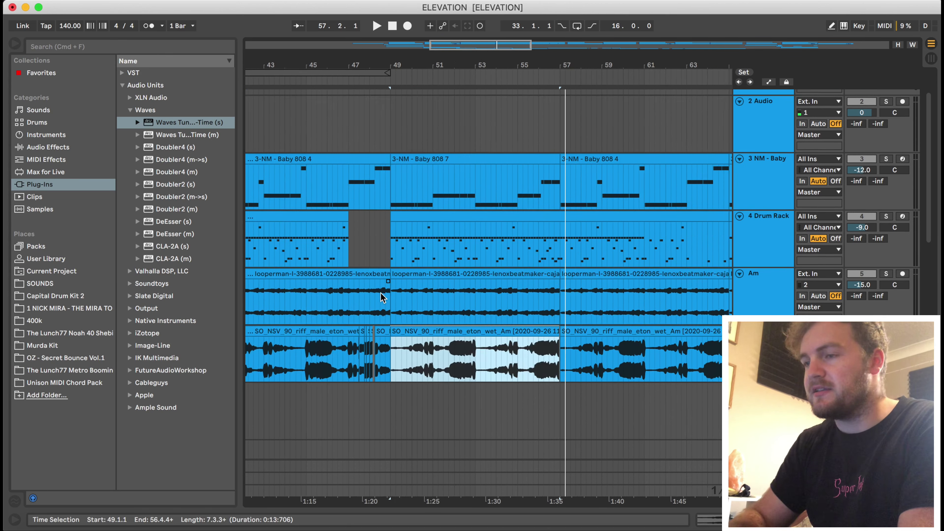
{"action": "scroll", "coordinate": [383, 297], "scroll_direction": "up", "scroll_amount": 2}
{"action": "scroll", "coordinate": [383, 297], "scroll_direction": "left", "scroll_amount": 3}
Solo the Drum Rack and open its bar-33 drum clip in the piano roll.
{"action": "left_click_drag", "start_coordinate": [461, 64], "coordinate": [404, 257]}
{"action": "left_click", "coordinate": [405, 251]}
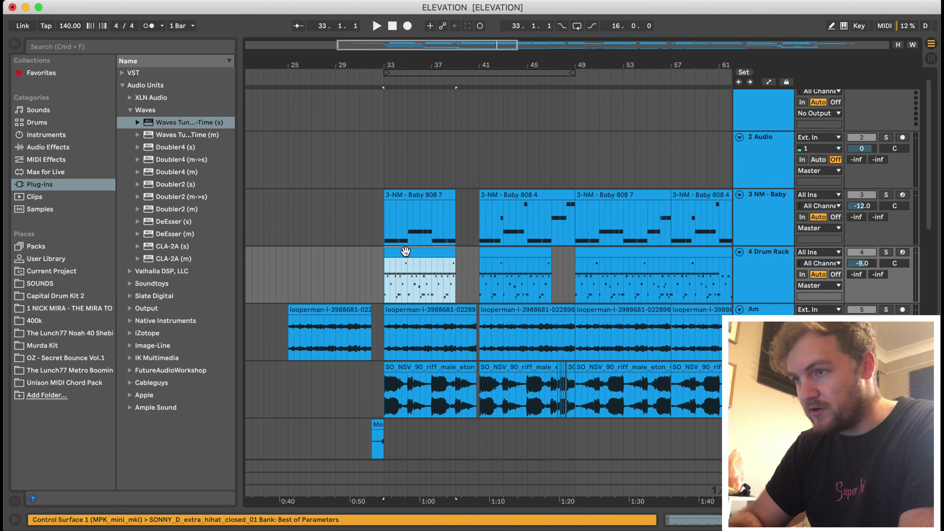
{"action": "left_click", "coordinate": [889, 252]}
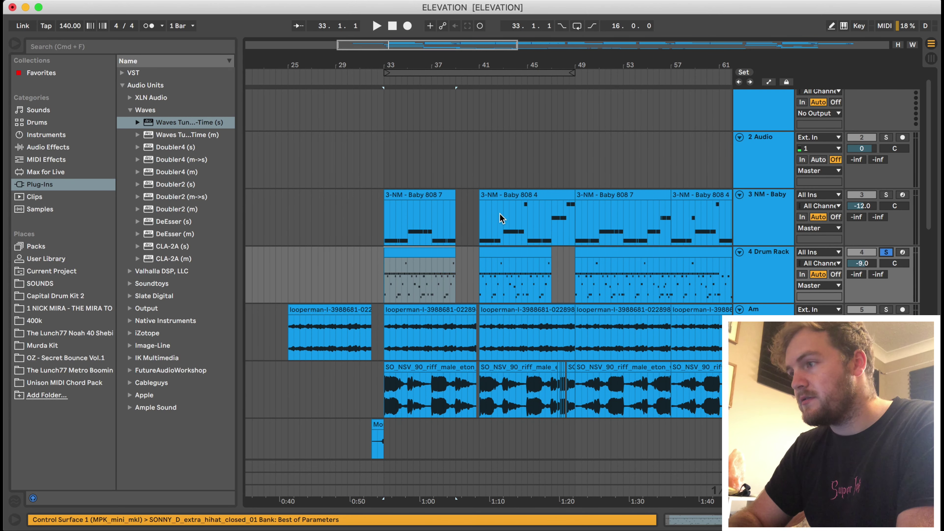
{"action": "double_click", "coordinate": [406, 249]}
{"action": "left_click", "coordinate": [316, 387]}
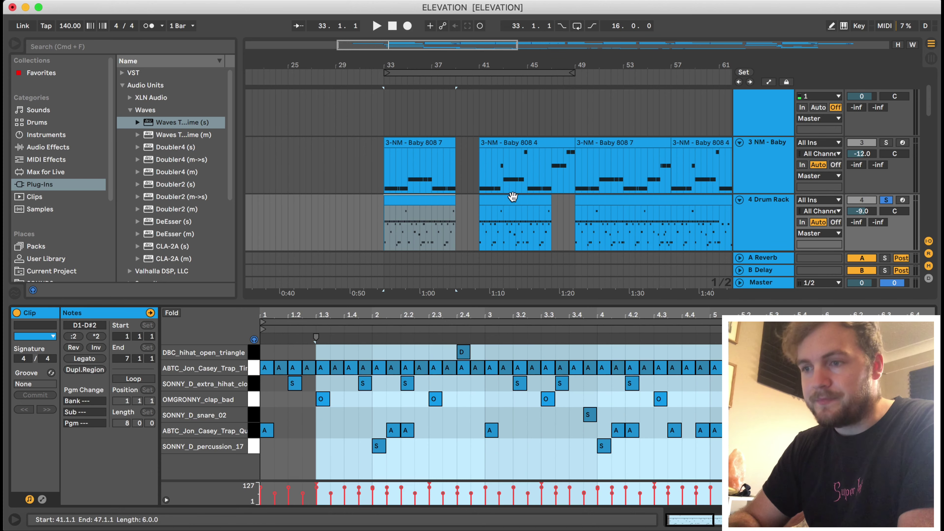
Audition each drum sound: hi-hats, open hat, clap, snare, kick and percussion.
{"action": "left_click", "coordinate": [252, 369]}
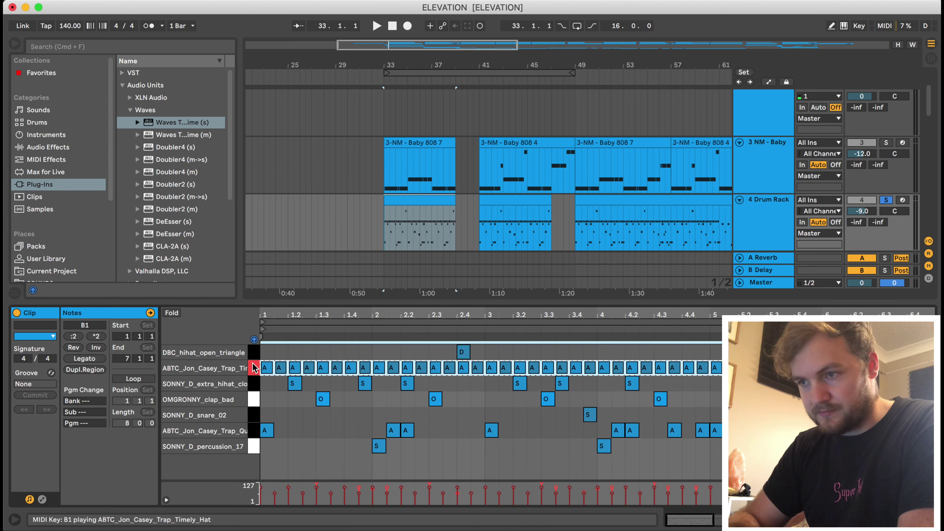
{"action": "left_click", "coordinate": [254, 353]}
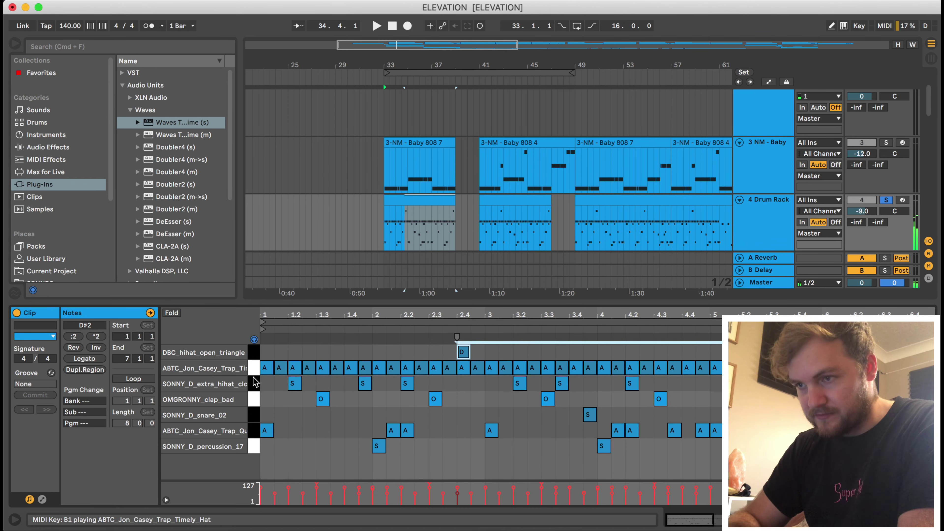
{"action": "left_click", "coordinate": [255, 385]}
{"action": "left_click", "coordinate": [253, 403]}
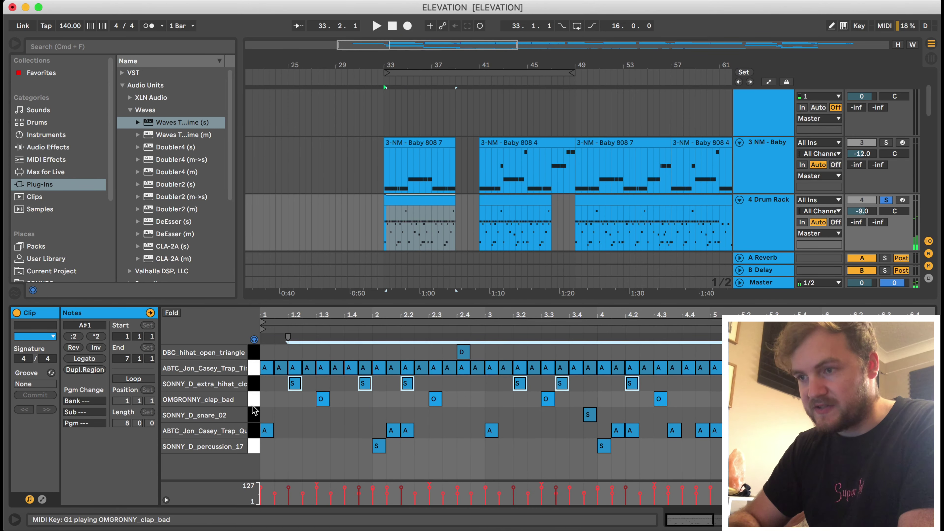
{"action": "left_click", "coordinate": [254, 419]}
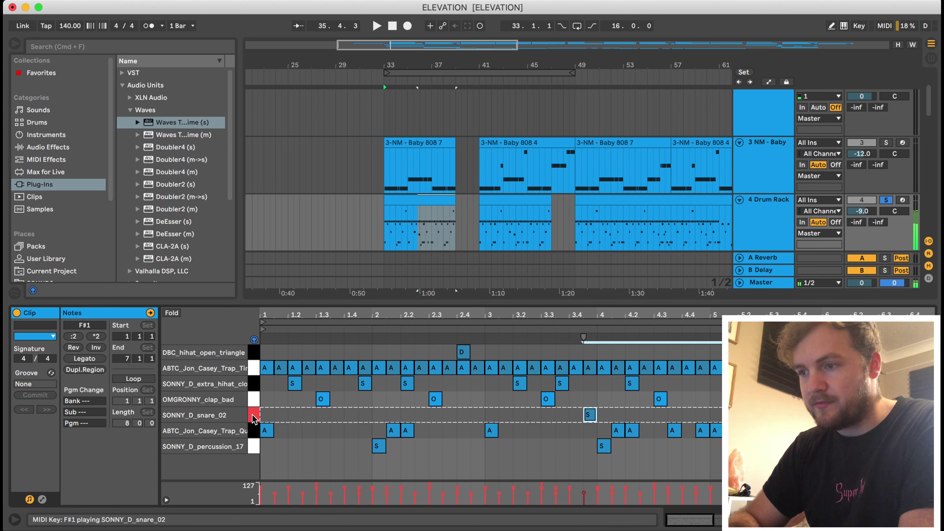
{"action": "left_click", "coordinate": [254, 433]}
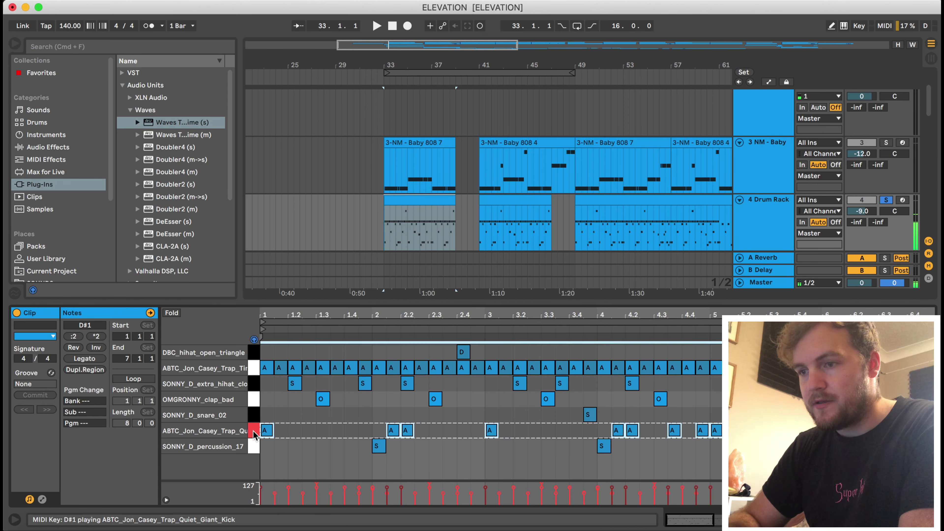
{"action": "left_click", "coordinate": [252, 449]}
{"action": "left_click", "coordinate": [253, 449]}
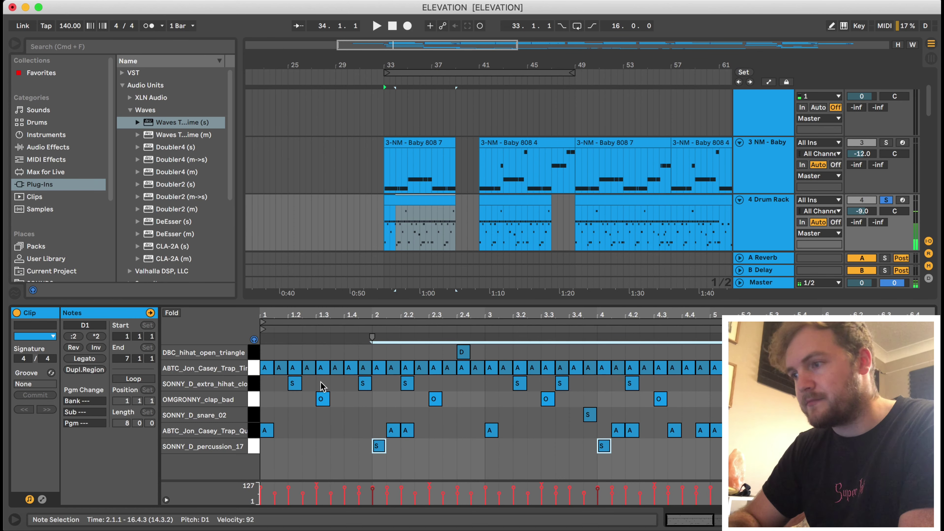
Play the beat with the bar-33 drum pattern.
{"action": "key", "text": "space"}
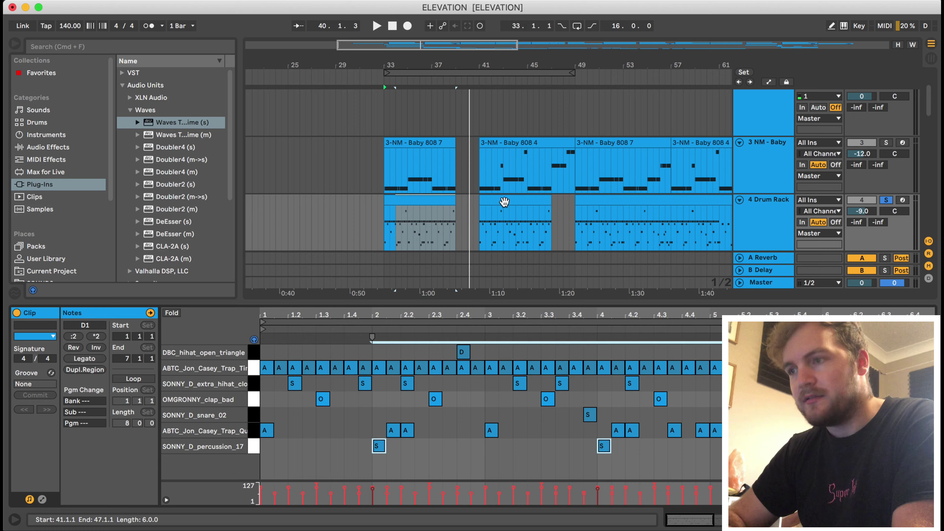
{"action": "scroll", "coordinate": [506, 201], "scroll_direction": "down", "scroll_amount": 5}
{"action": "scroll", "coordinate": [505, 206], "scroll_direction": "left", "scroll_amount": 3}
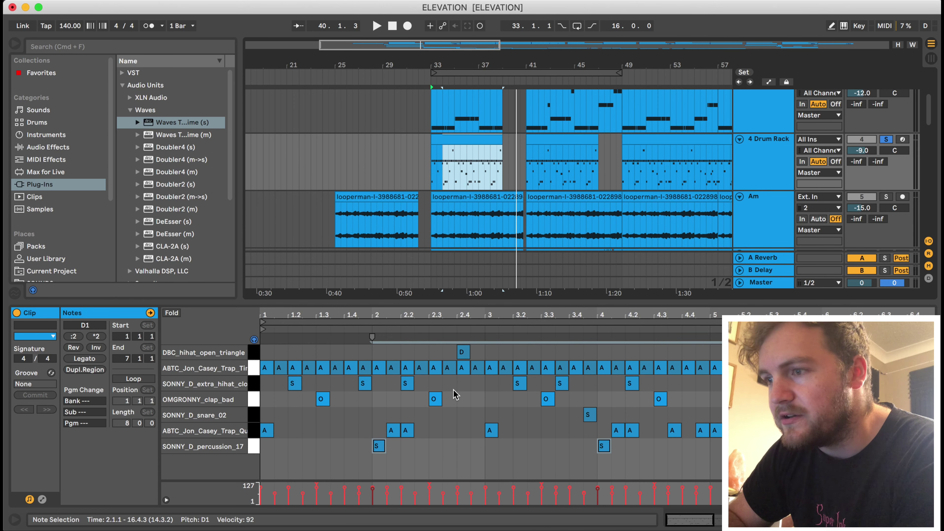
{"action": "scroll", "coordinate": [455, 394], "scroll_direction": "right", "scroll_amount": 3}
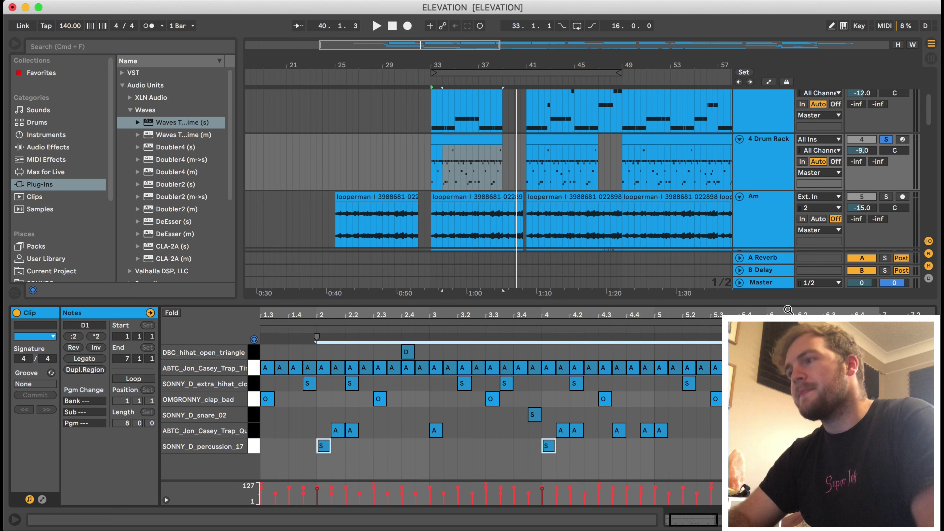
Hide the clip details and select the drum clip at bar 49.
{"action": "key", "text": "super+alt+l"}
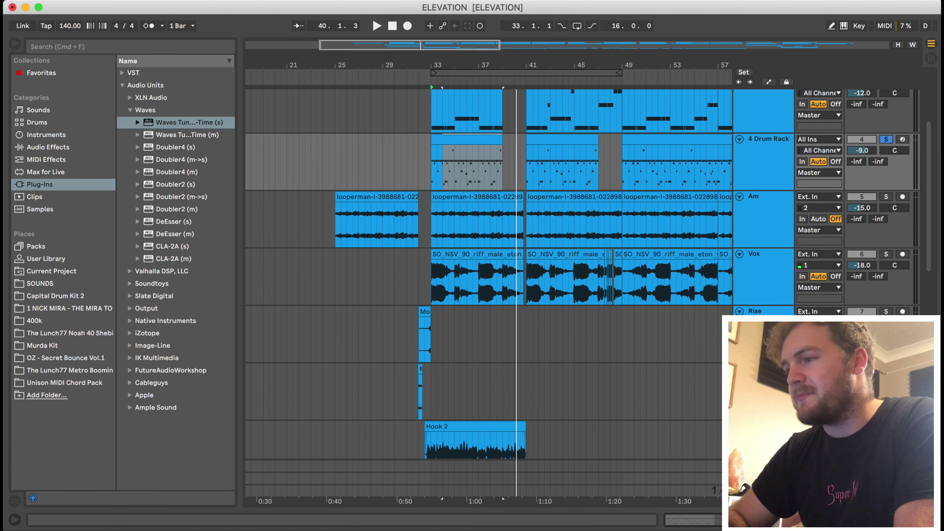
{"action": "scroll", "coordinate": [631, 246], "scroll_direction": "right", "scroll_amount": 5}
{"action": "scroll", "coordinate": [631, 247], "scroll_direction": "up", "scroll_amount": 4}
{"action": "scroll", "coordinate": [631, 247], "scroll_direction": "right", "scroll_amount": 1}
{"action": "scroll", "coordinate": [631, 247], "scroll_direction": "down", "scroll_amount": 1}
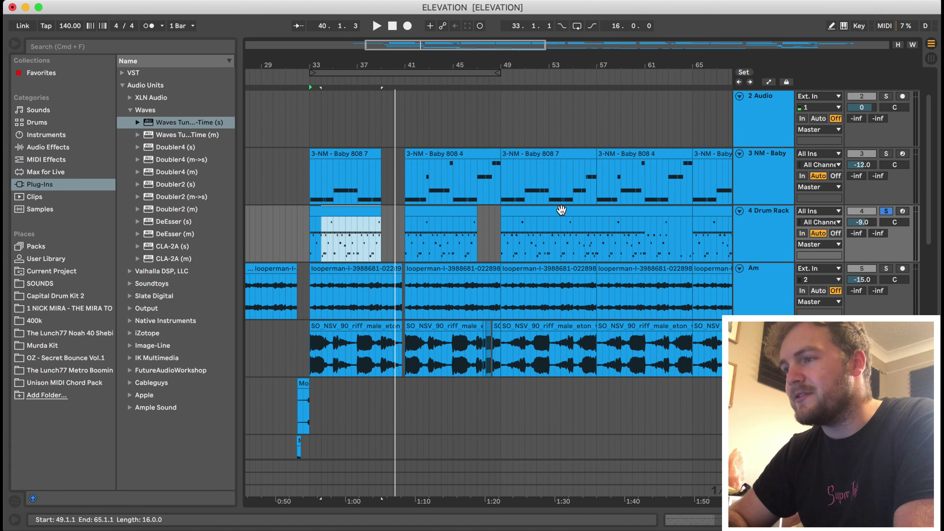
{"action": "left_click", "coordinate": [547, 212]}
{"action": "left_click", "coordinate": [898, 259]}
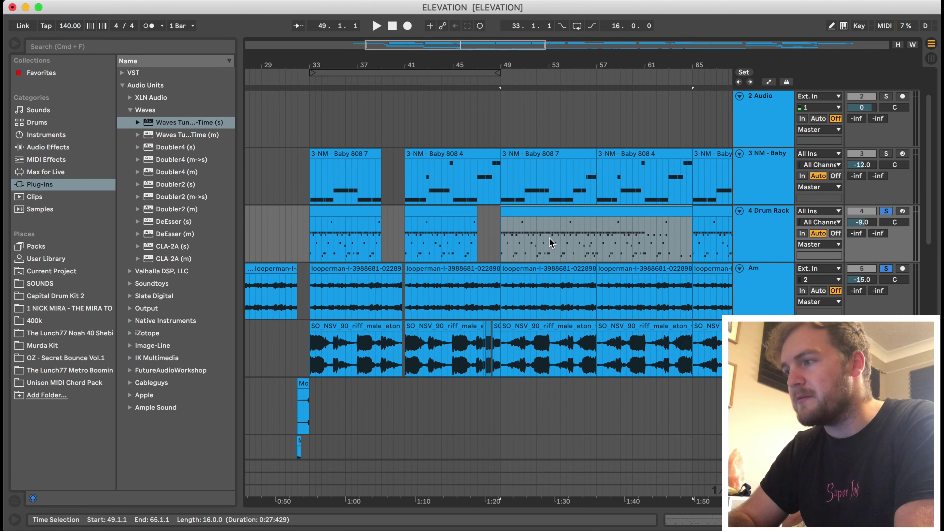
Play the drums from bar 49, then solo the 3 NM - Baby 808 track.
{"action": "key", "text": "space"}
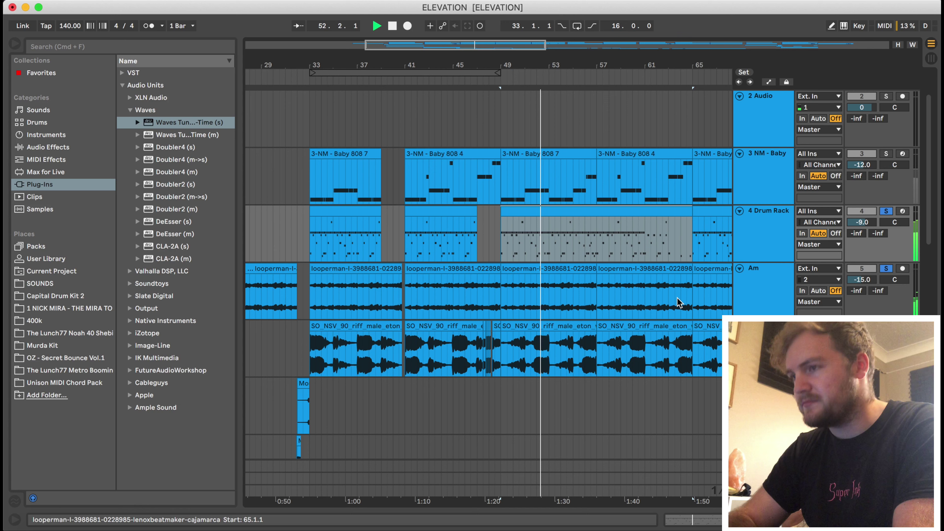
{"action": "key", "text": "space"}
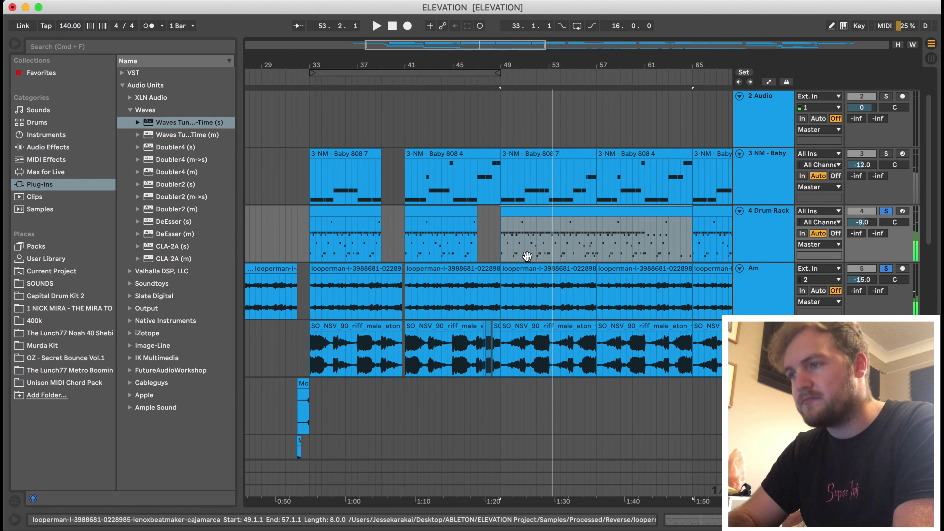
{"action": "left_click", "coordinate": [521, 149]}
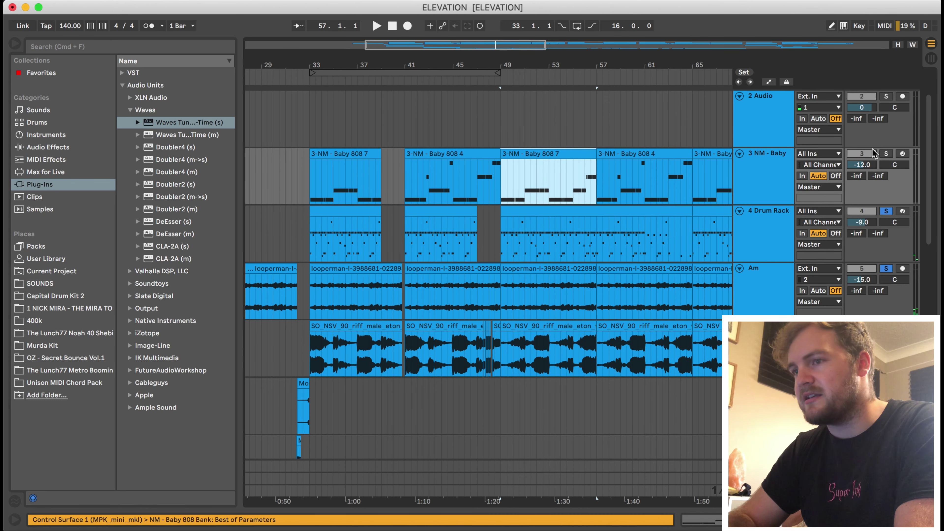
{"action": "left_click", "coordinate": [887, 154]}
{"action": "double_click", "coordinate": [507, 154]}
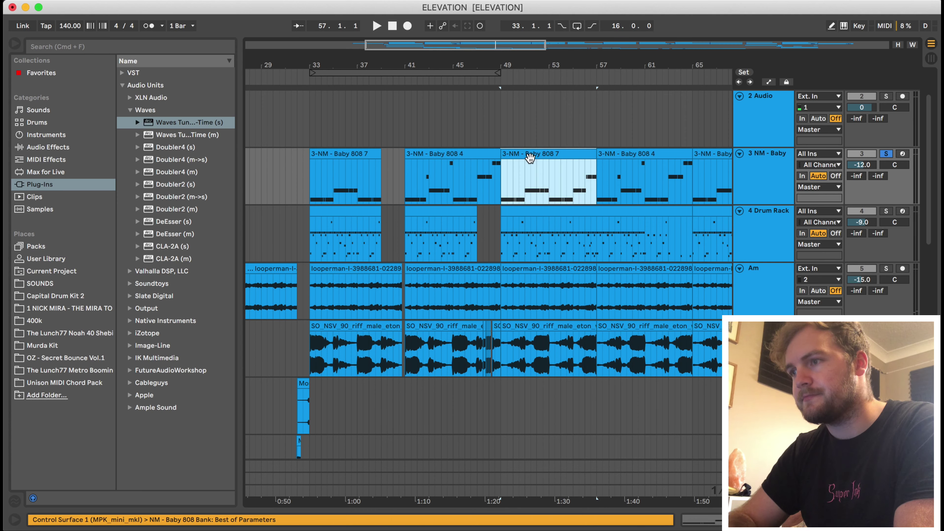
{"action": "scroll", "coordinate": [410, 390], "scroll_direction": "down", "scroll_amount": 2}
{"action": "scroll", "coordinate": [410, 391], "scroll_direction": "down", "scroll_amount": 2}
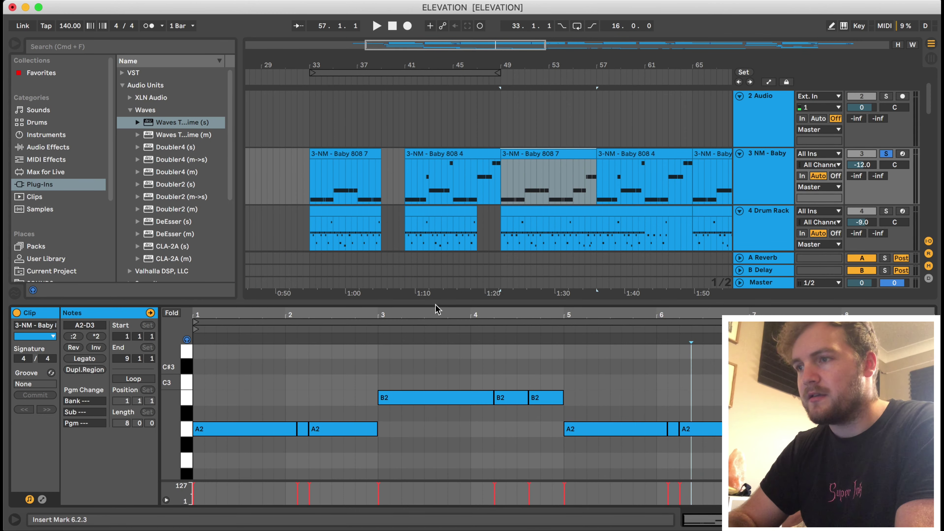
{"action": "scroll", "coordinate": [466, 244], "scroll_direction": "down", "scroll_amount": 3}
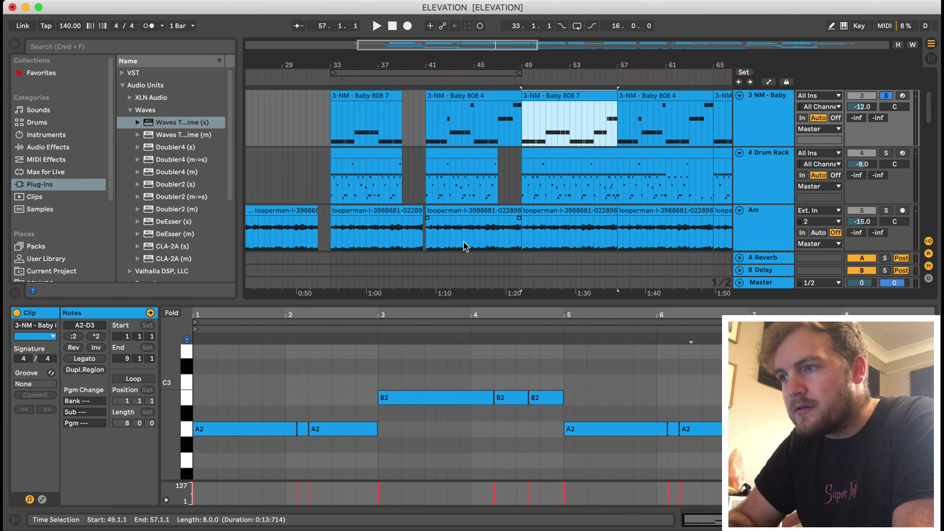
{"action": "scroll", "coordinate": [463, 242], "scroll_direction": "up", "scroll_amount": 2}
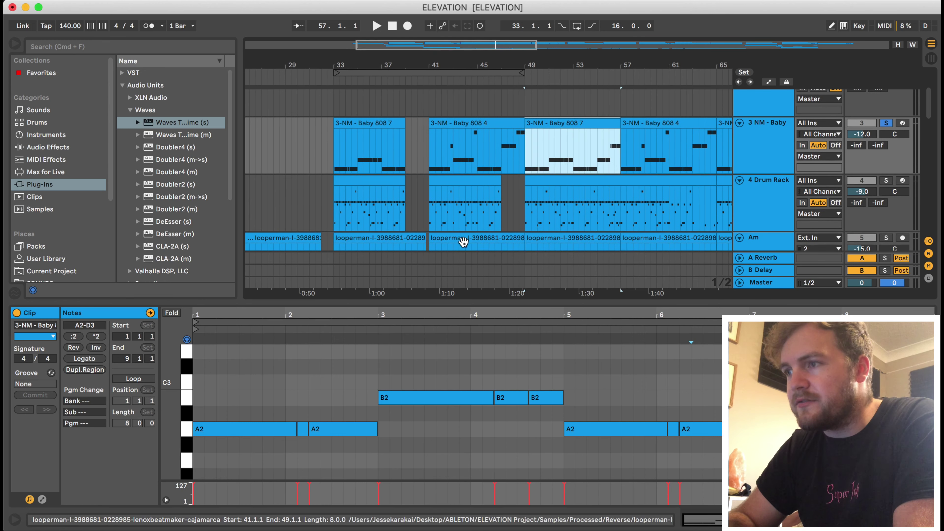
{"action": "left_click", "coordinate": [337, 396]}
{"action": "scroll", "coordinate": [339, 398], "scroll_direction": "up", "scroll_amount": 1}
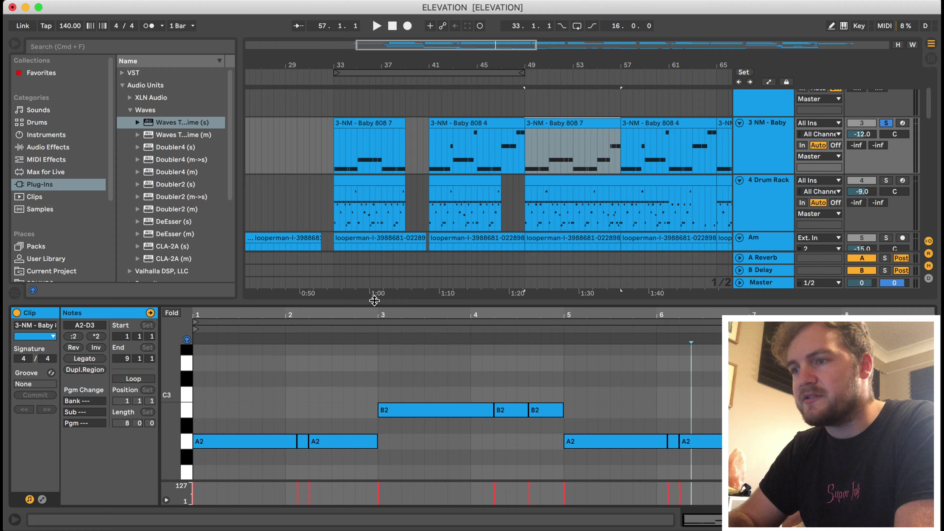
{"action": "left_click_drag", "start_coordinate": [375, 300], "coordinate": [392, 107]}
{"action": "scroll", "coordinate": [409, 282], "scroll_direction": "up", "scroll_amount": 8}
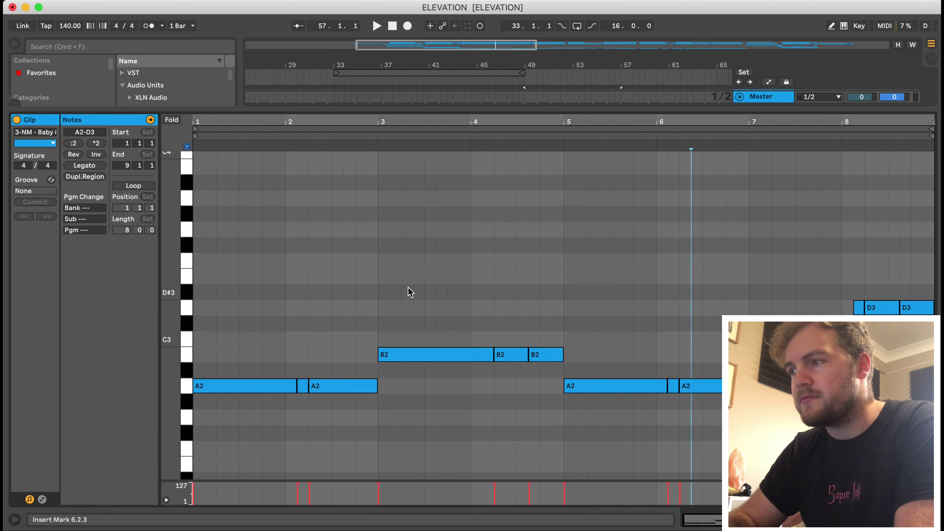
{"action": "scroll", "coordinate": [410, 291], "scroll_direction": "down", "scroll_amount": 1}
{"action": "key", "text": "space"}
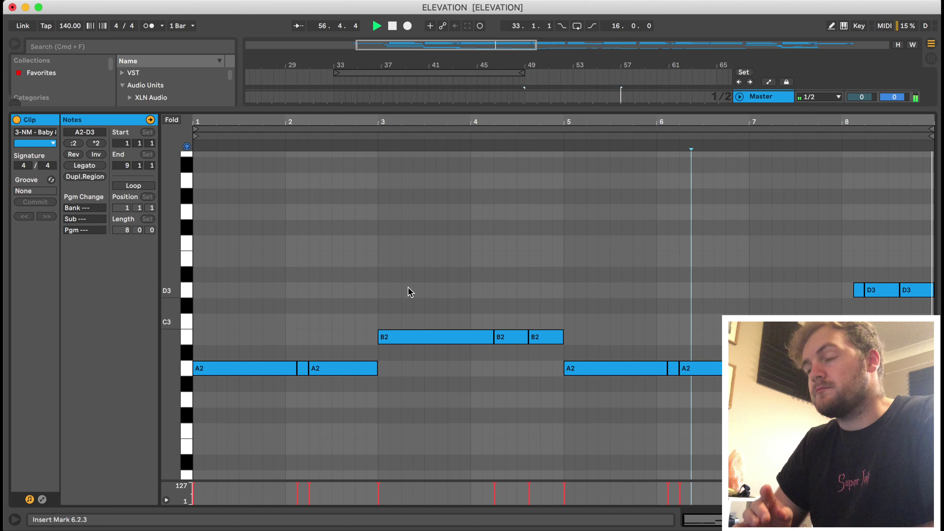
Stop playback, hide the clip's note editor and zoom out over the arrangement.
{"action": "key", "text": "space"}
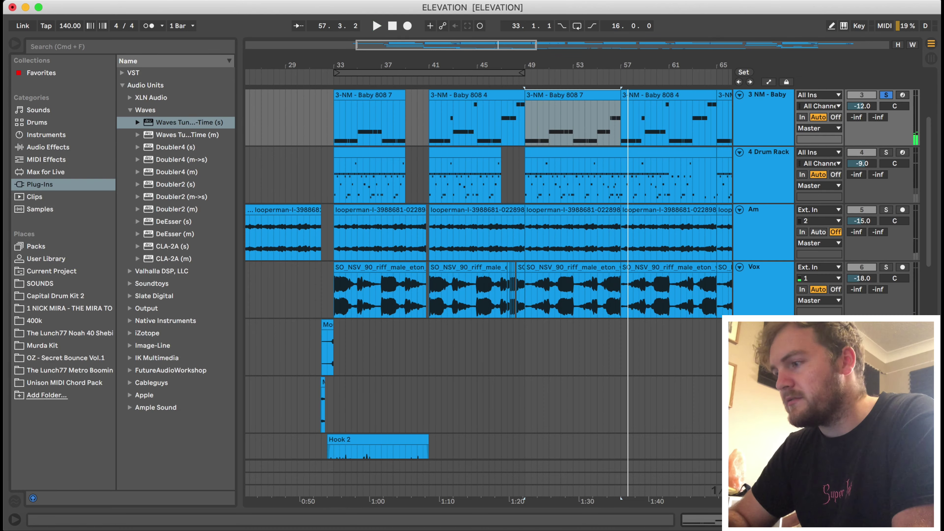
{"action": "key", "text": "super+alt+l"}
{"action": "scroll", "coordinate": [452, 254], "scroll_direction": "up", "scroll_amount": 3}
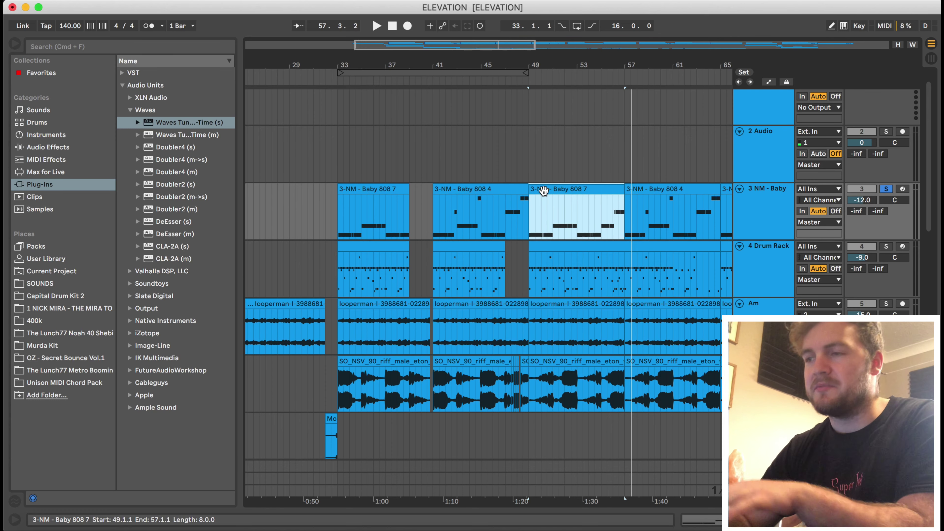
{"action": "scroll", "coordinate": [425, 221], "scroll_direction": "down", "scroll_amount": 4}
{"action": "scroll", "coordinate": [425, 221], "scroll_direction": "left", "scroll_amount": 2}
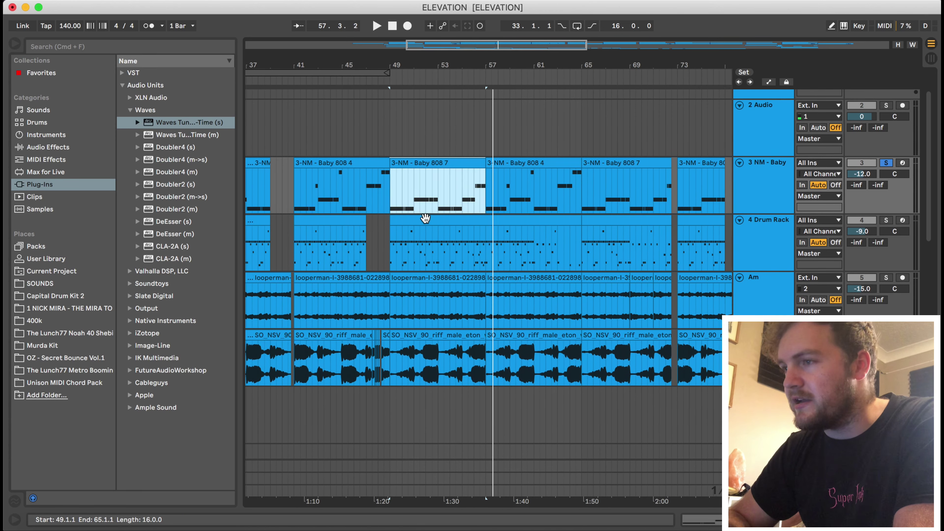
{"action": "scroll", "coordinate": [426, 222], "scroll_direction": "left", "scroll_amount": 2}
{"action": "scroll", "coordinate": [426, 221], "scroll_direction": "up", "scroll_amount": 1}
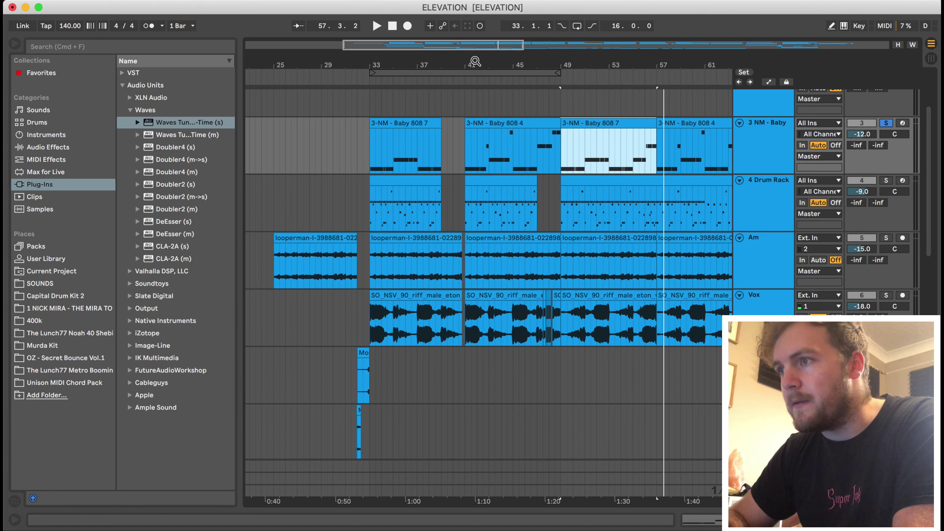
{"action": "left_click_drag", "start_coordinate": [475, 61], "coordinate": [453, 39]}
{"action": "scroll", "coordinate": [408, 225], "scroll_direction": "up", "scroll_amount": 4}
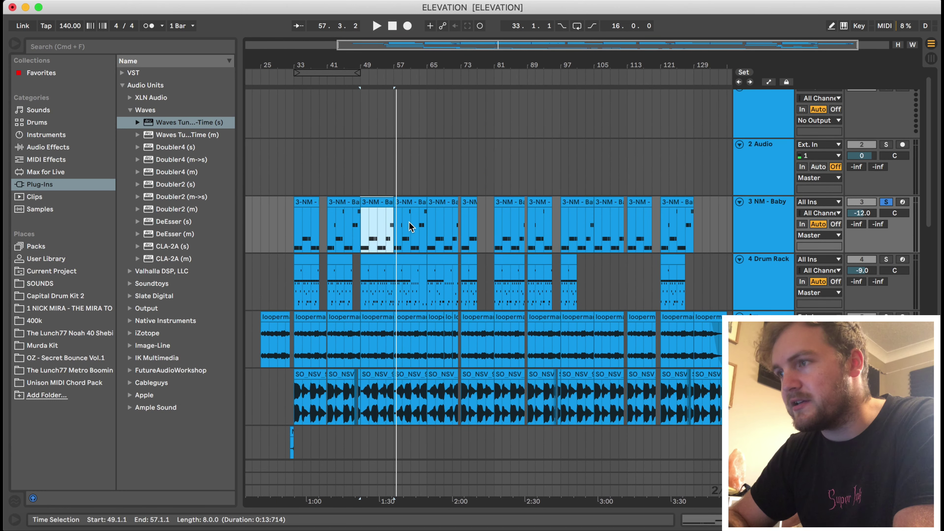
{"action": "scroll", "coordinate": [409, 221], "scroll_direction": "right", "scroll_amount": 1}
{"action": "scroll", "coordinate": [409, 222], "scroll_direction": "down", "scroll_amount": 3}
{"action": "scroll", "coordinate": [409, 221], "scroll_direction": "left", "scroll_amount": 5}
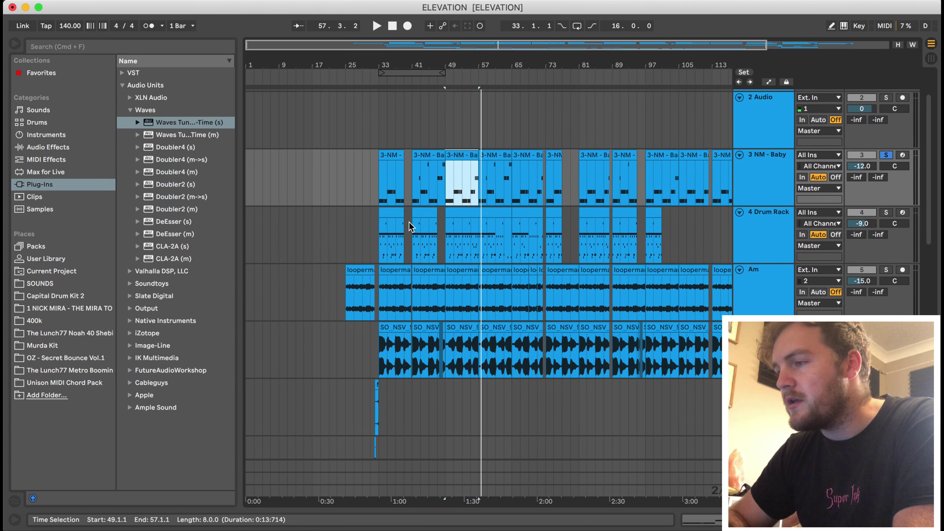
Solo the Drum Rack and play its clip spanning bars 49–65.
{"action": "left_click", "coordinate": [887, 208]}
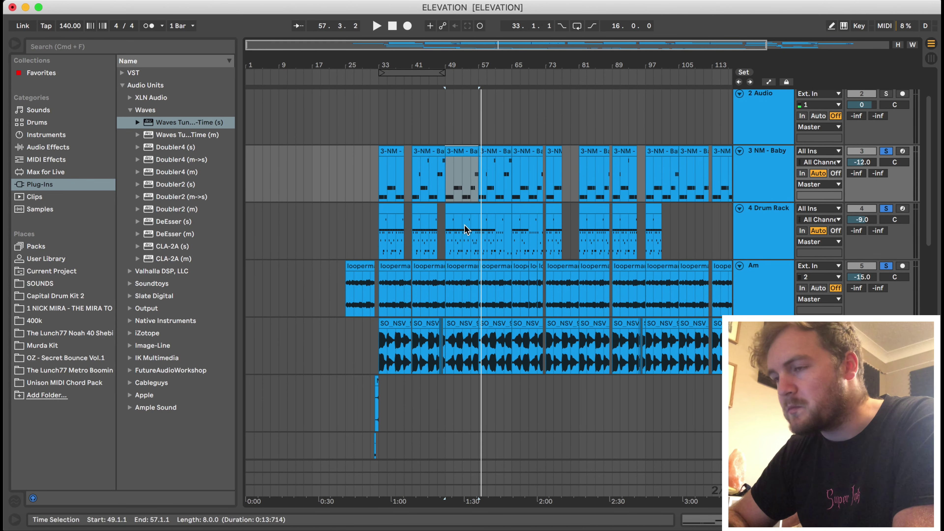
{"action": "left_click", "coordinate": [456, 206]}
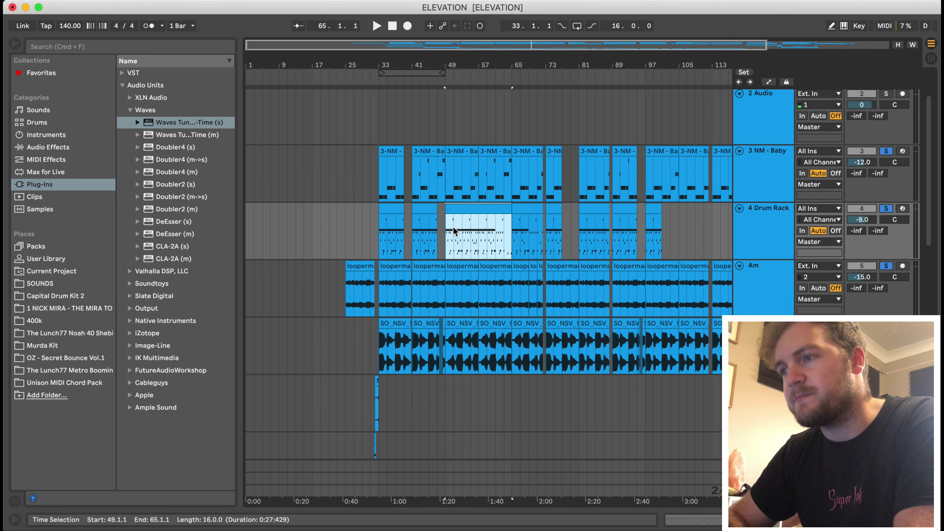
{"action": "key", "text": "space"}
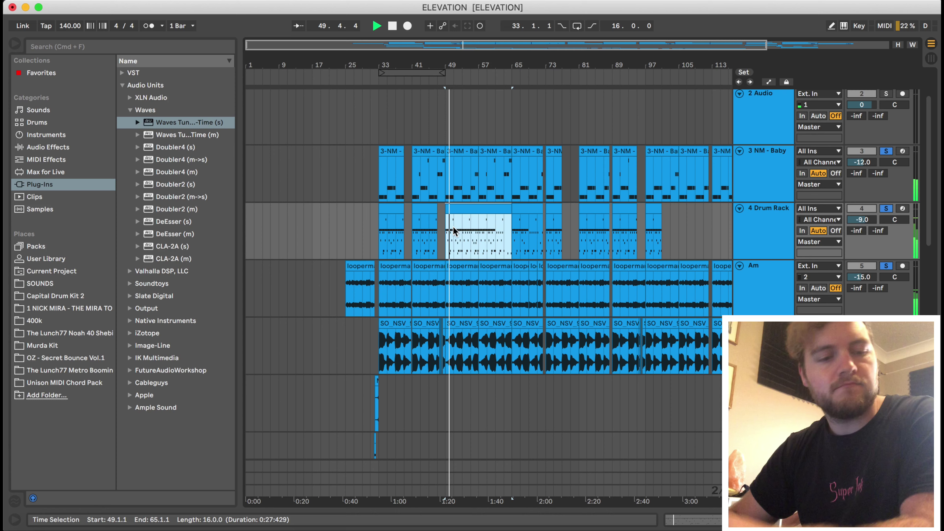
{"action": "scroll", "coordinate": [453, 225], "scroll_direction": "down", "scroll_amount": 1}
{"action": "scroll", "coordinate": [453, 226], "scroll_direction": "down", "scroll_amount": 4}
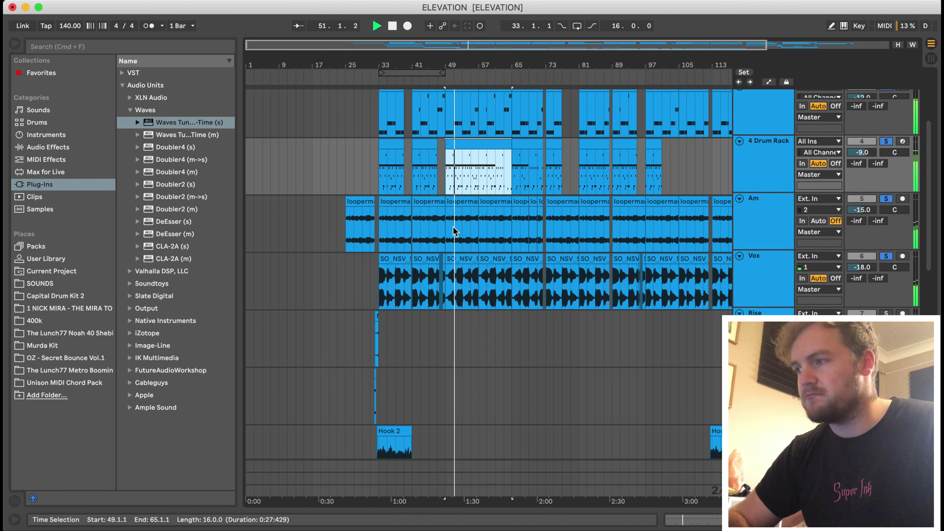
{"action": "scroll", "coordinate": [452, 226], "scroll_direction": "down", "scroll_amount": 5}
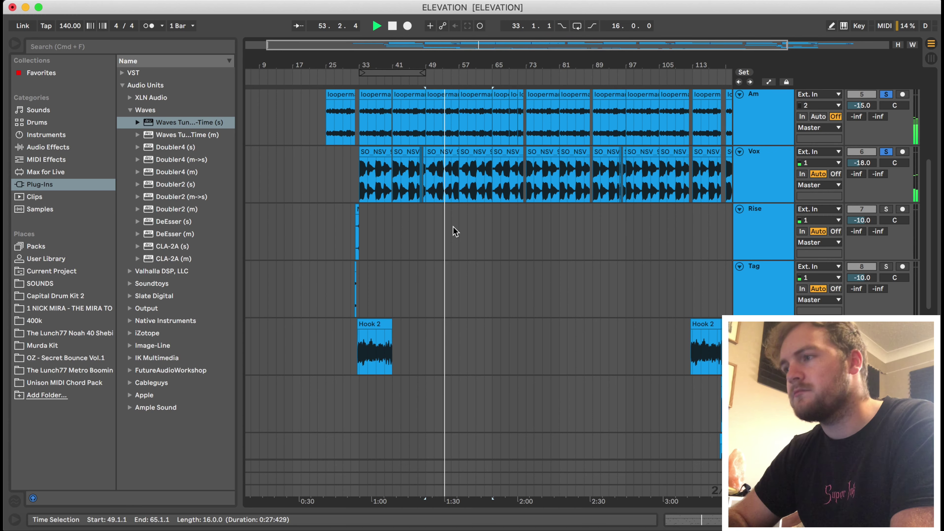
Solo the Rise track and play the short riser clip from bar 32.
{"action": "left_click", "coordinate": [360, 209]}
{"action": "key", "text": "space"}
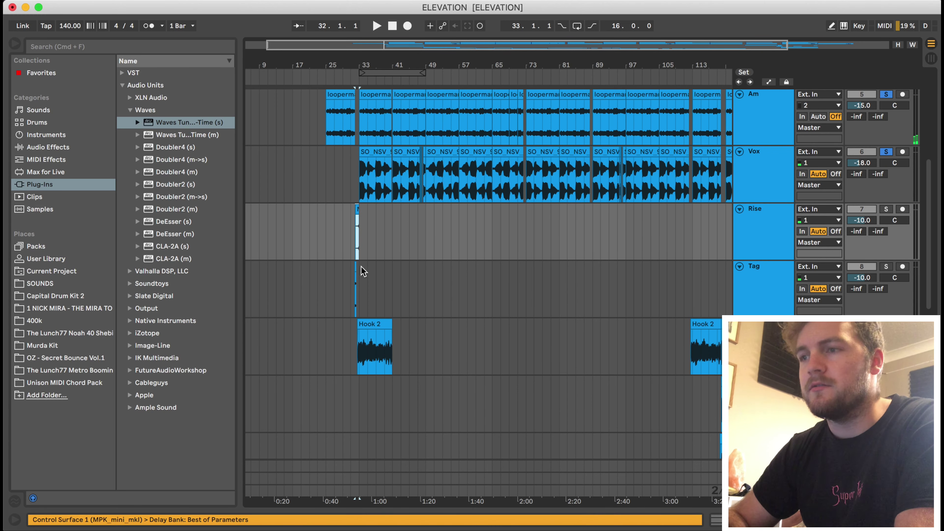
{"action": "left_click", "coordinate": [886, 209]}
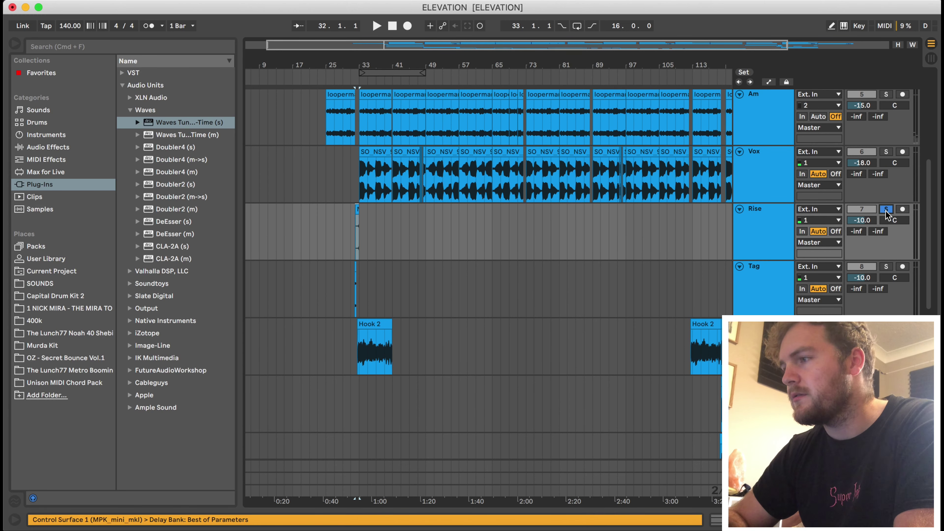
{"action": "key", "text": "space"}
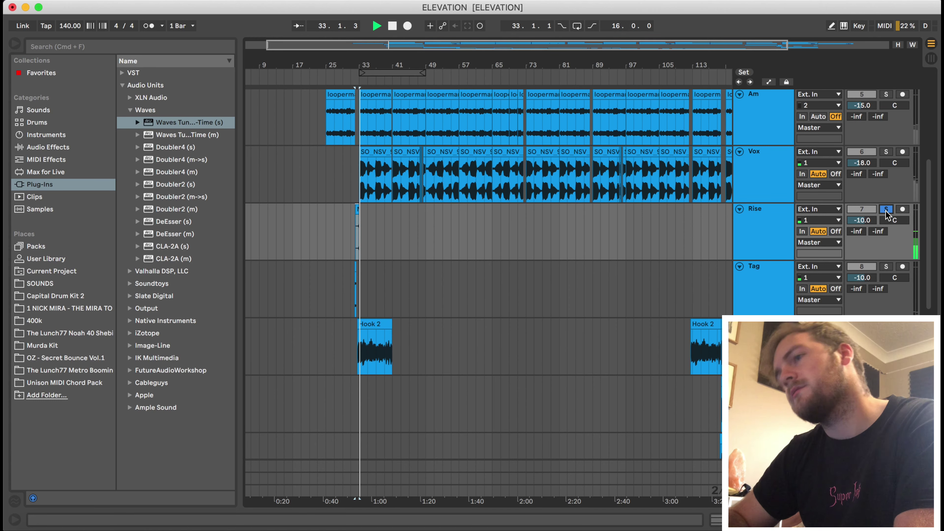
{"action": "scroll", "coordinate": [459, 316], "scroll_direction": "down", "scroll_amount": 4}
{"action": "scroll", "coordinate": [460, 316], "scroll_direction": "right", "scroll_amount": 3}
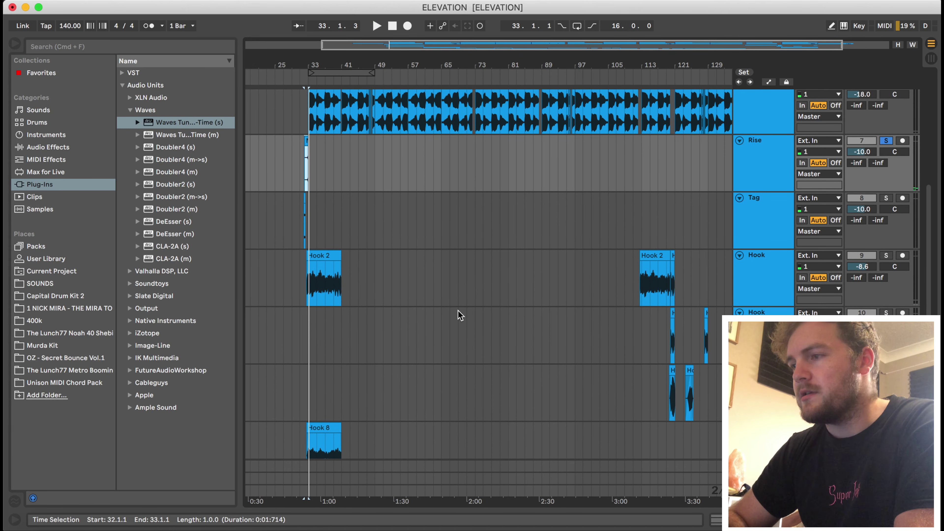
Select Hook 2, unsolo Rise and play the full beat from bar 32.
{"action": "left_click", "coordinate": [340, 271]}
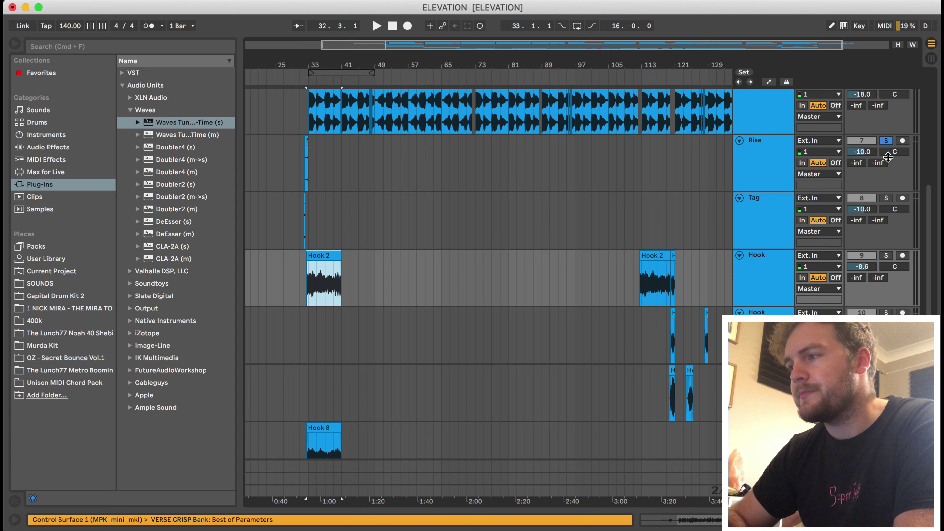
{"action": "left_click", "coordinate": [886, 141]}
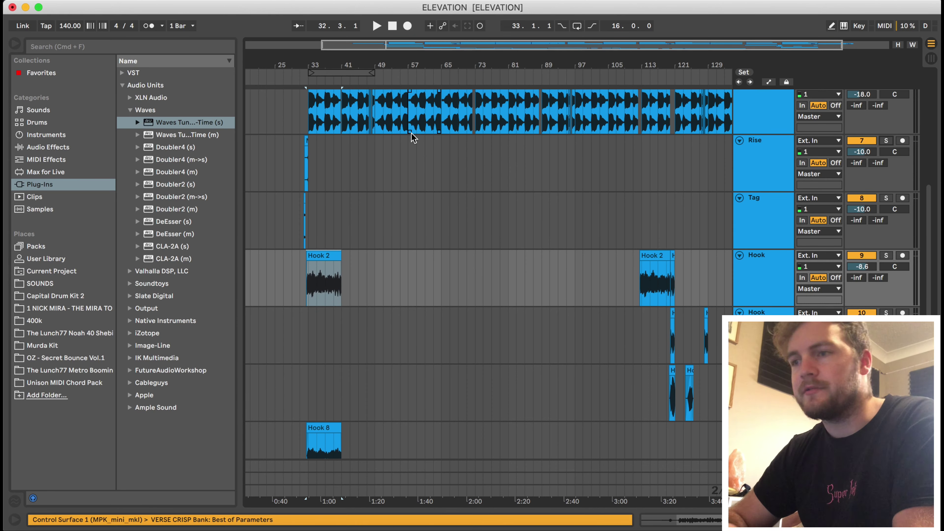
{"action": "key", "text": "space"}
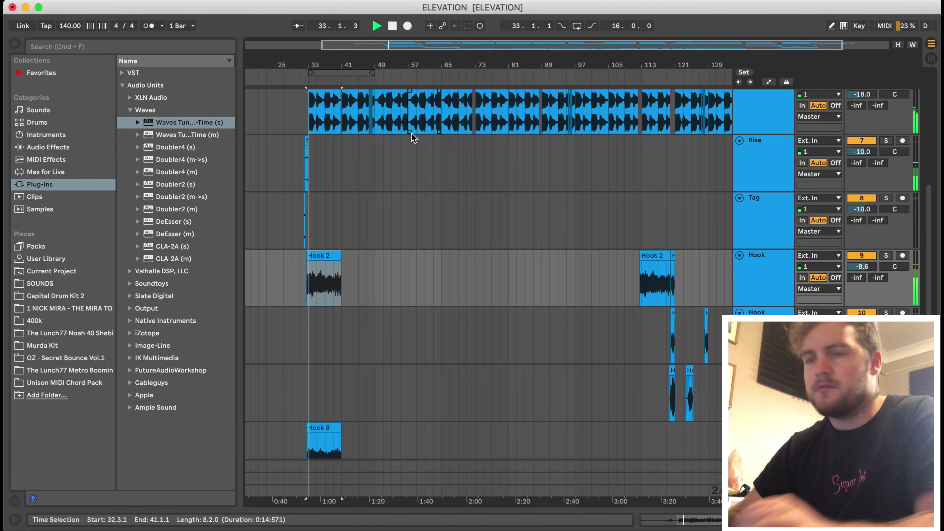